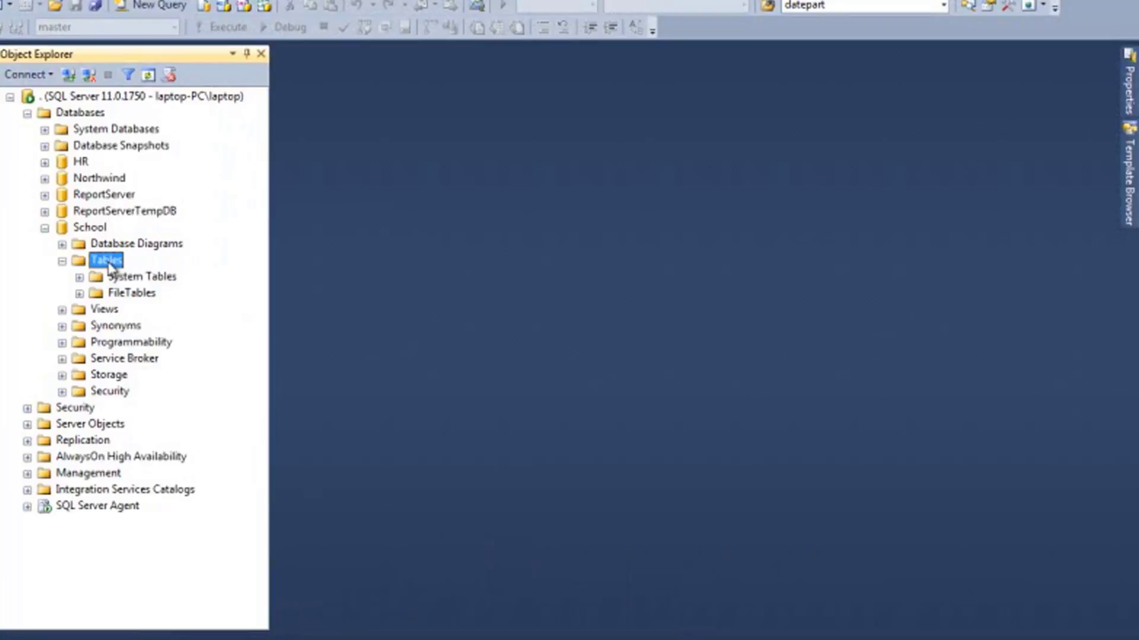
# Create a new table design under the School database's Tables folder
pyautogui.rightClick(110, 267)
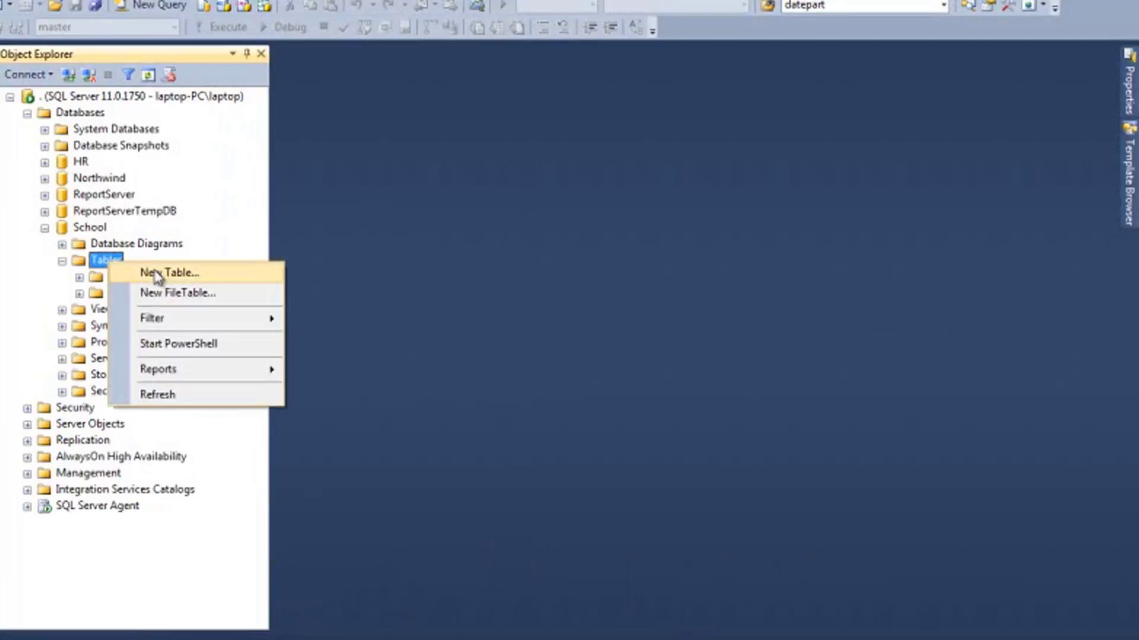
pyautogui.click(177, 276)
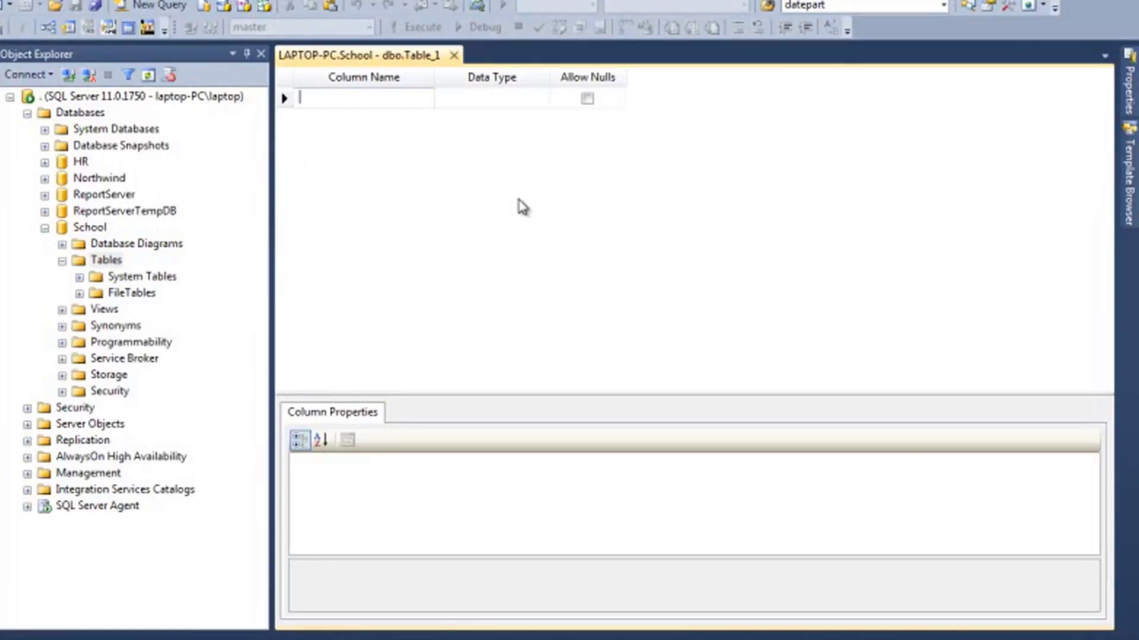
# Add a TEACHER_ID column of type VARCHAR(8) with Allow Nulls unchecked
pyautogui.write('TEACHER')
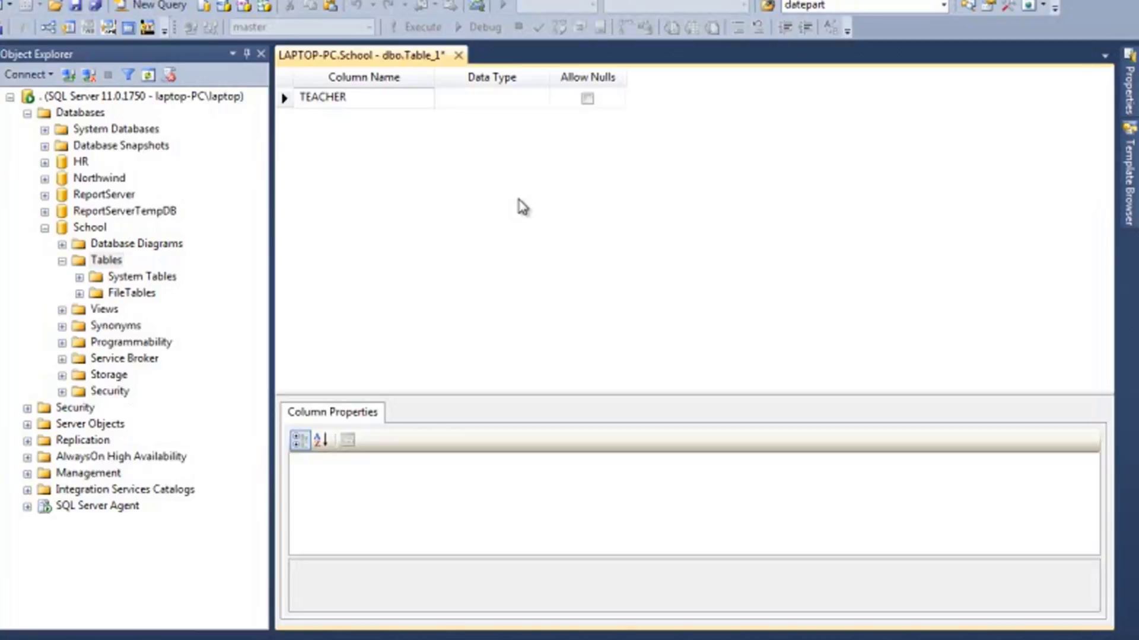
pyautogui.write('_ID')
pyautogui.press('Tab')
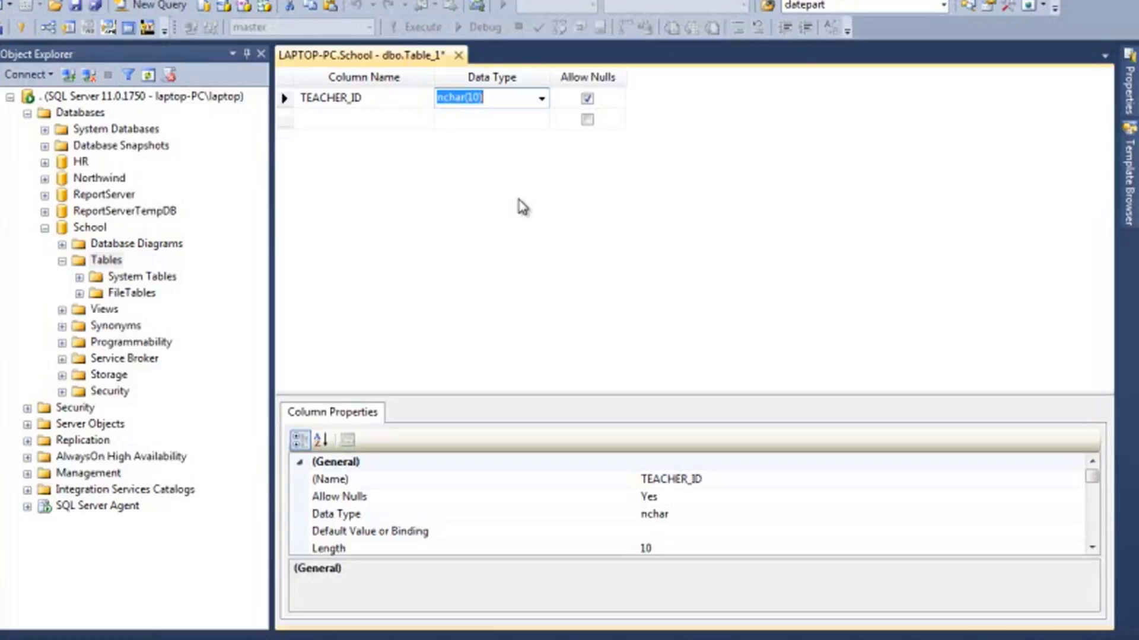
pyautogui.write('VAR')
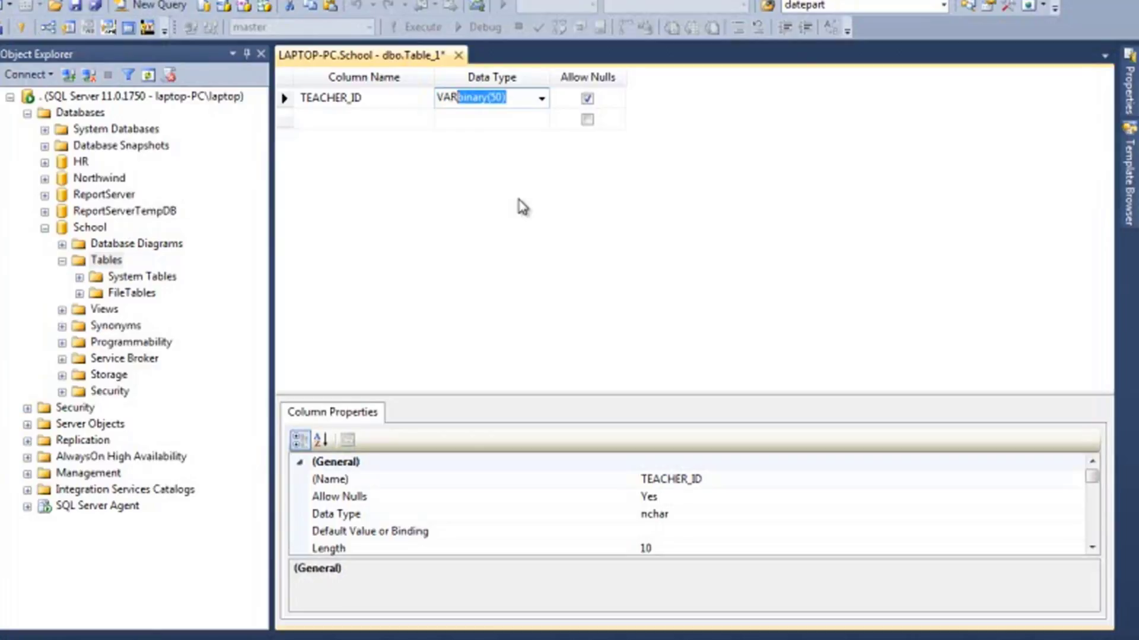
pyautogui.write('CHAR(8)')
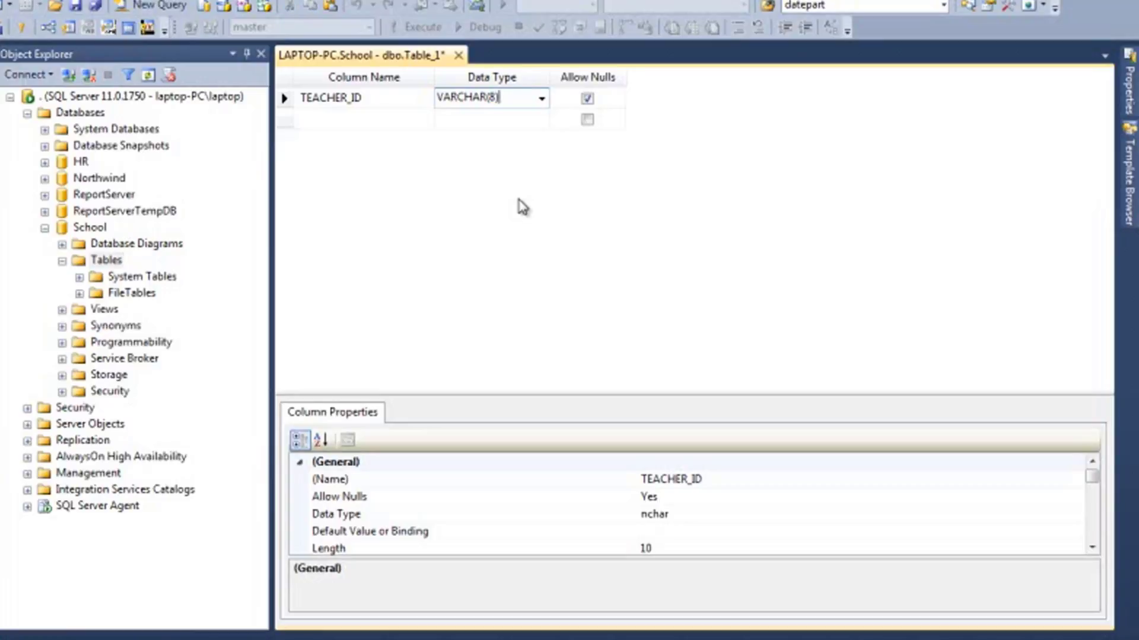
pyautogui.click(588, 100)
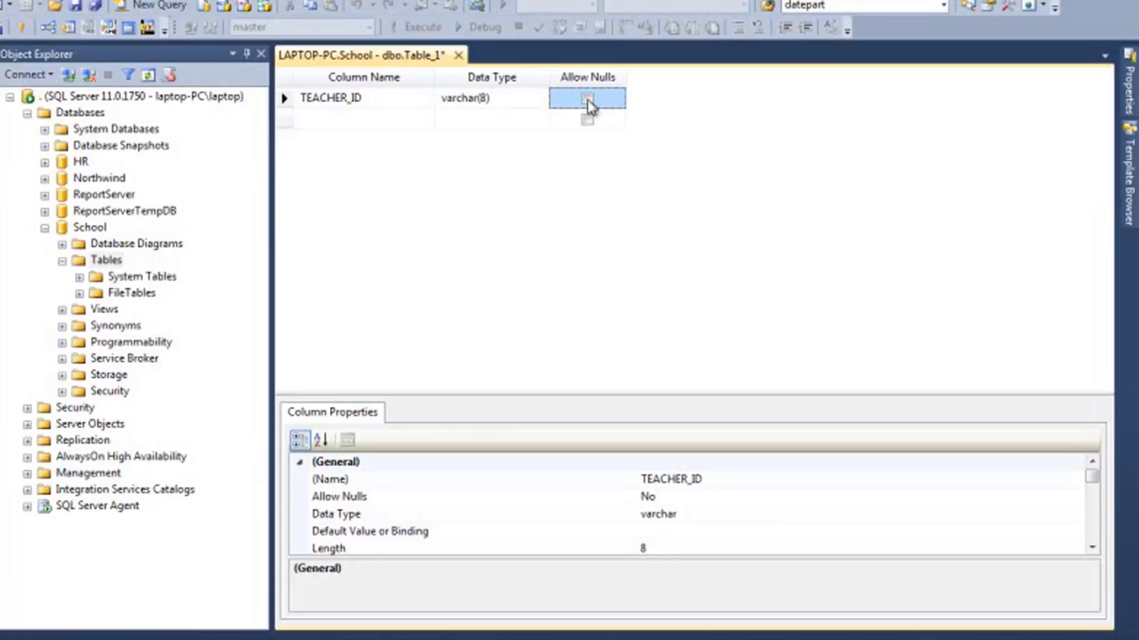
pyautogui.click(285, 100)
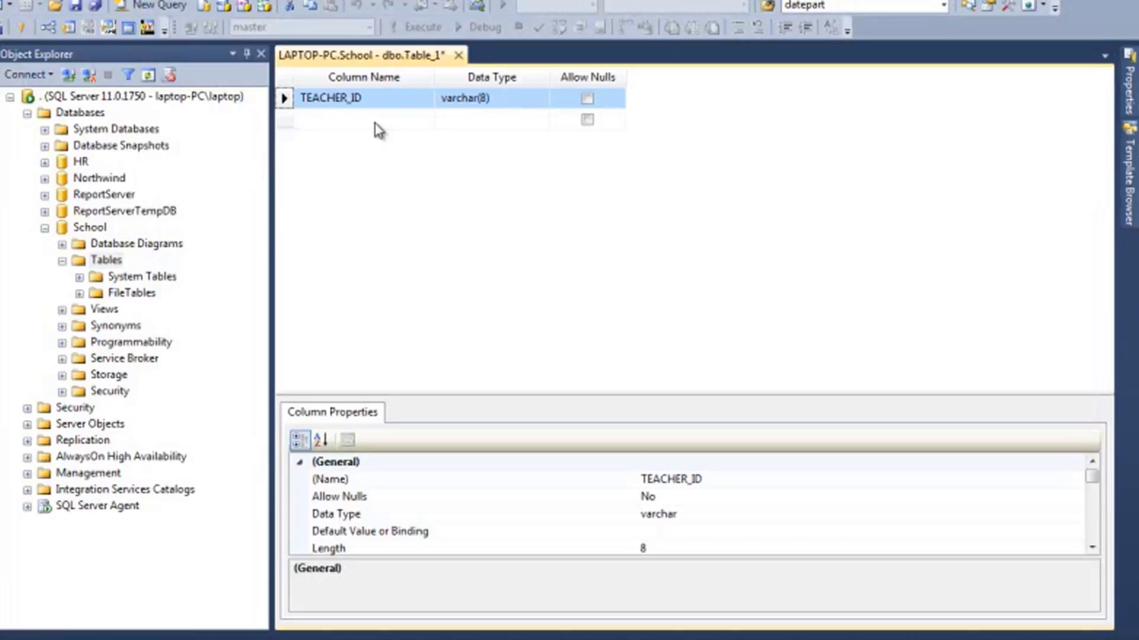
# Add LAST_NAME and FIRST_NAME columns, both VARCHAR(30) allowing nulls
pyautogui.click(374, 122)
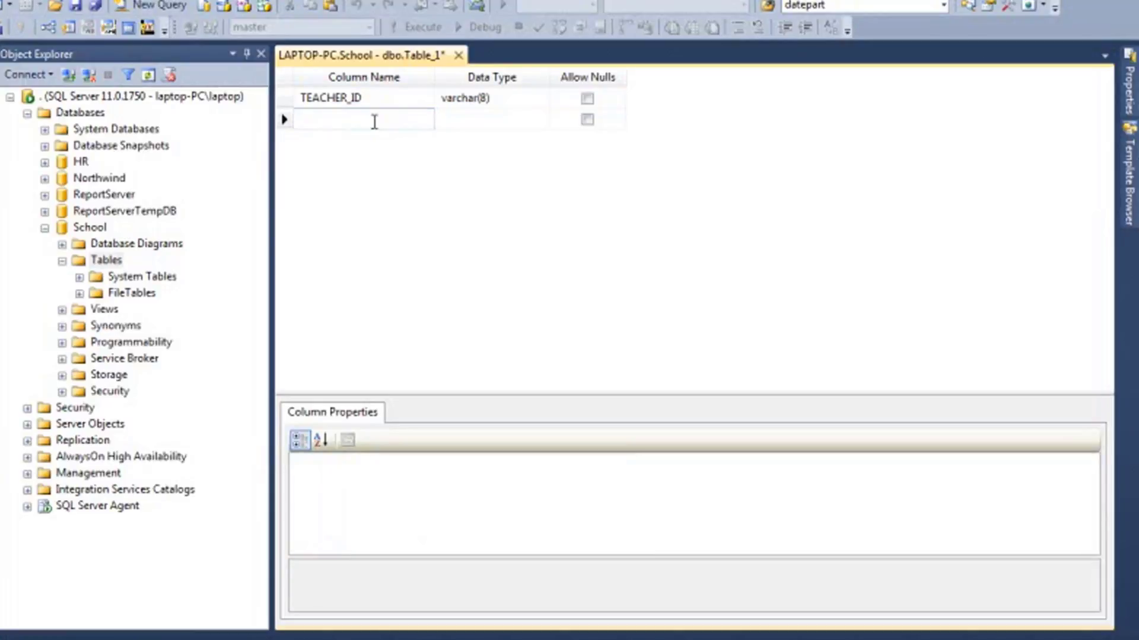
pyautogui.write('LAST_NAME')
pyautogui.press('Tab')
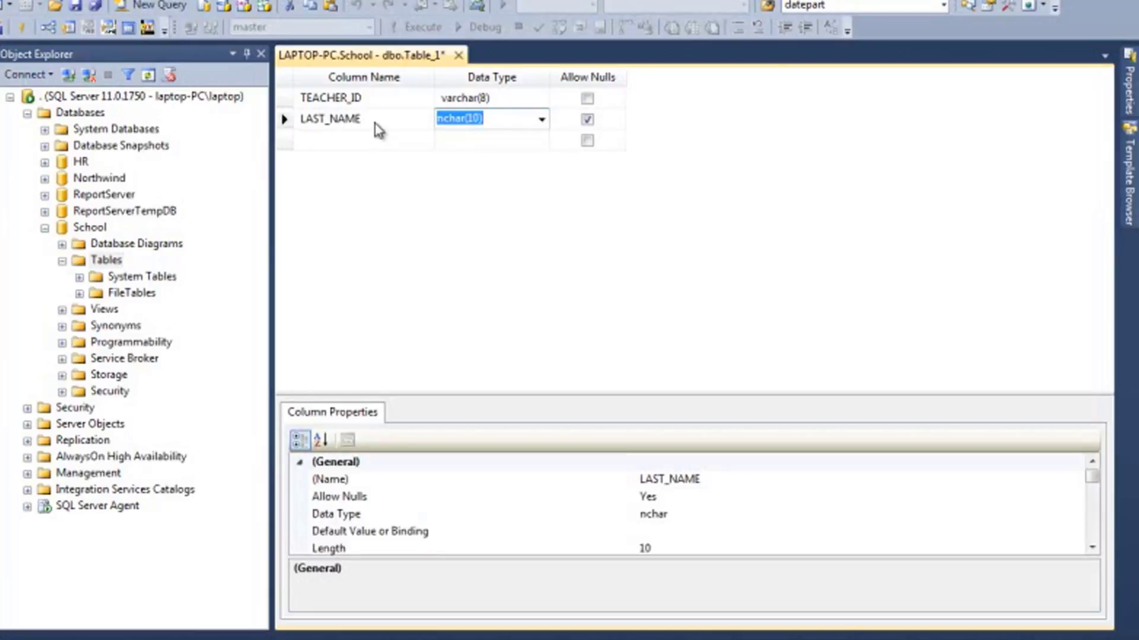
pyautogui.write('VARC')
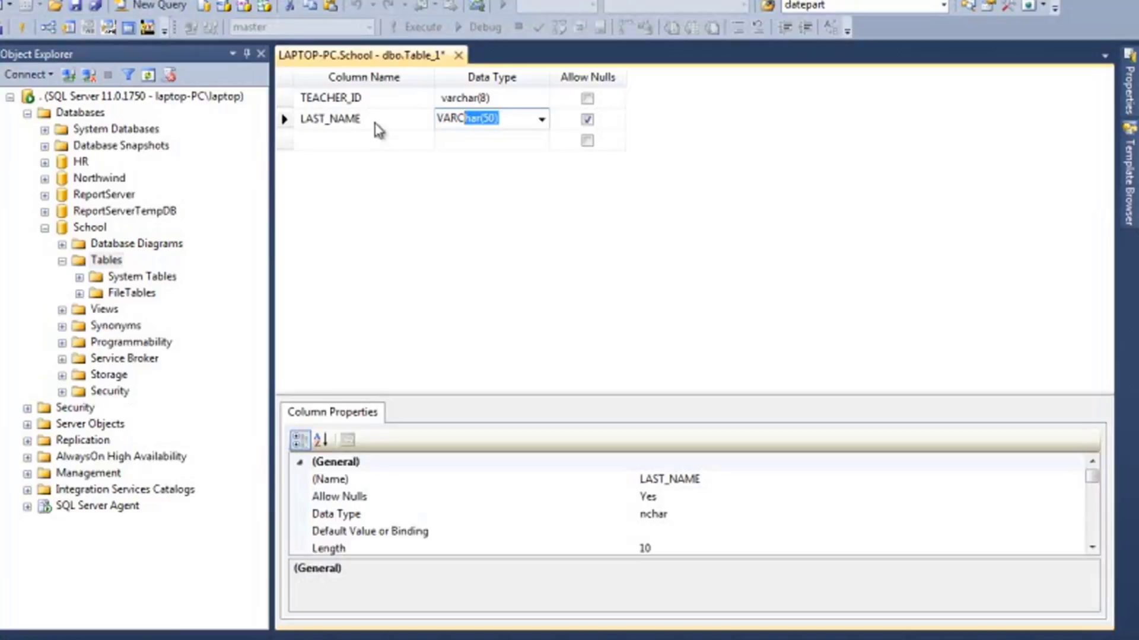
pyautogui.write('HAR(30)')
pyautogui.click(399, 141)
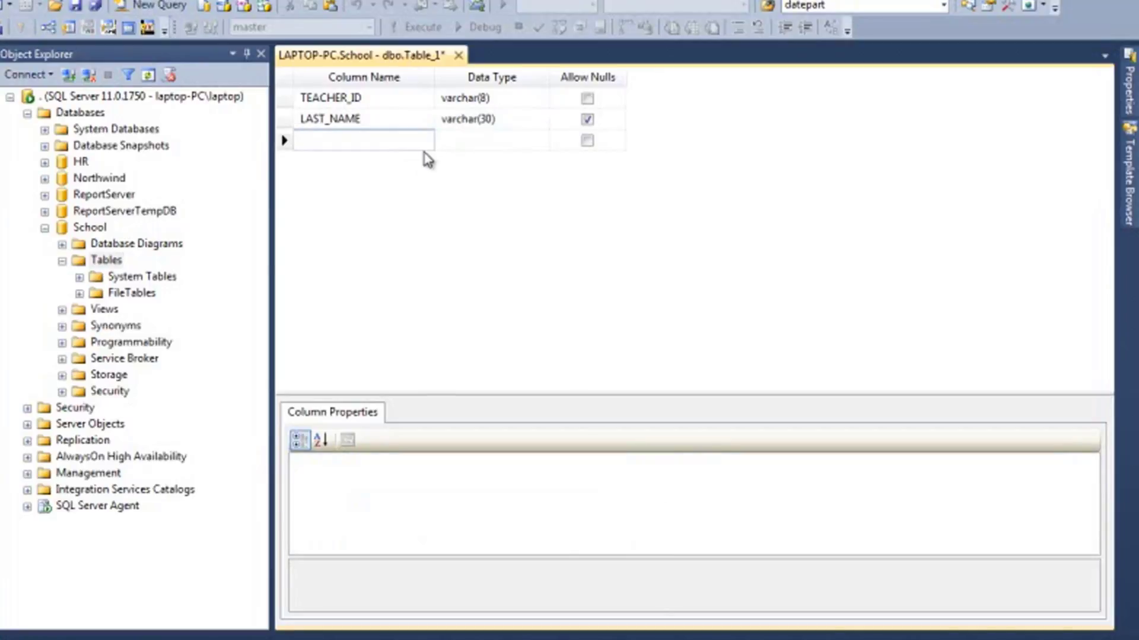
pyautogui.write('FIRST_NAME')
pyautogui.press('Tab')
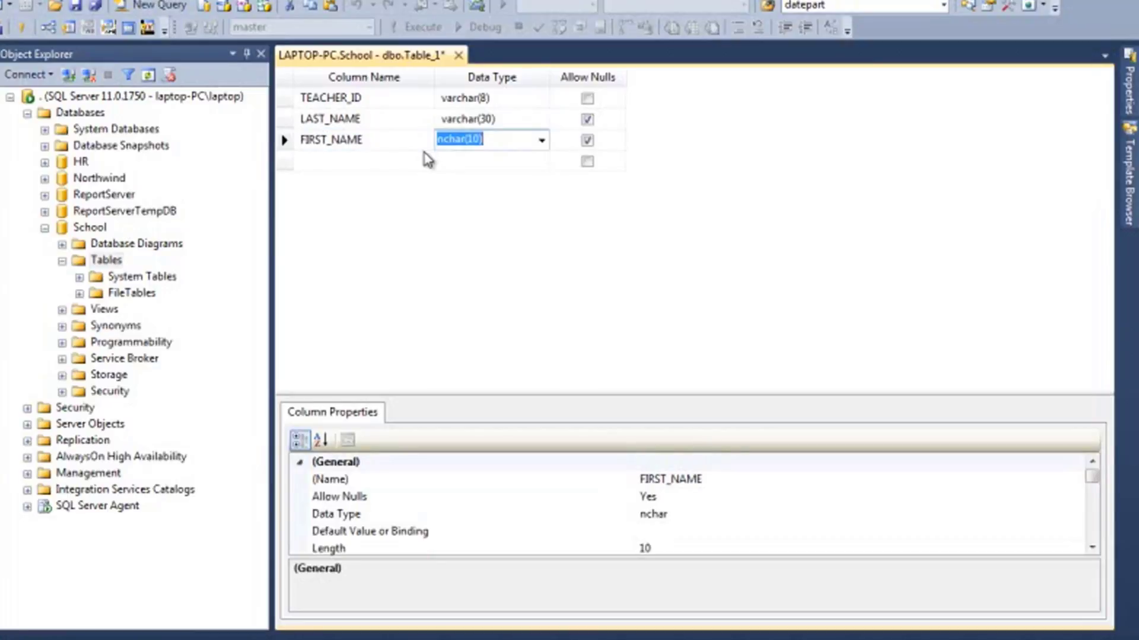
pyautogui.press('Up')
pyautogui.hotkey('ctrl', 'c')
pyautogui.press('Down')
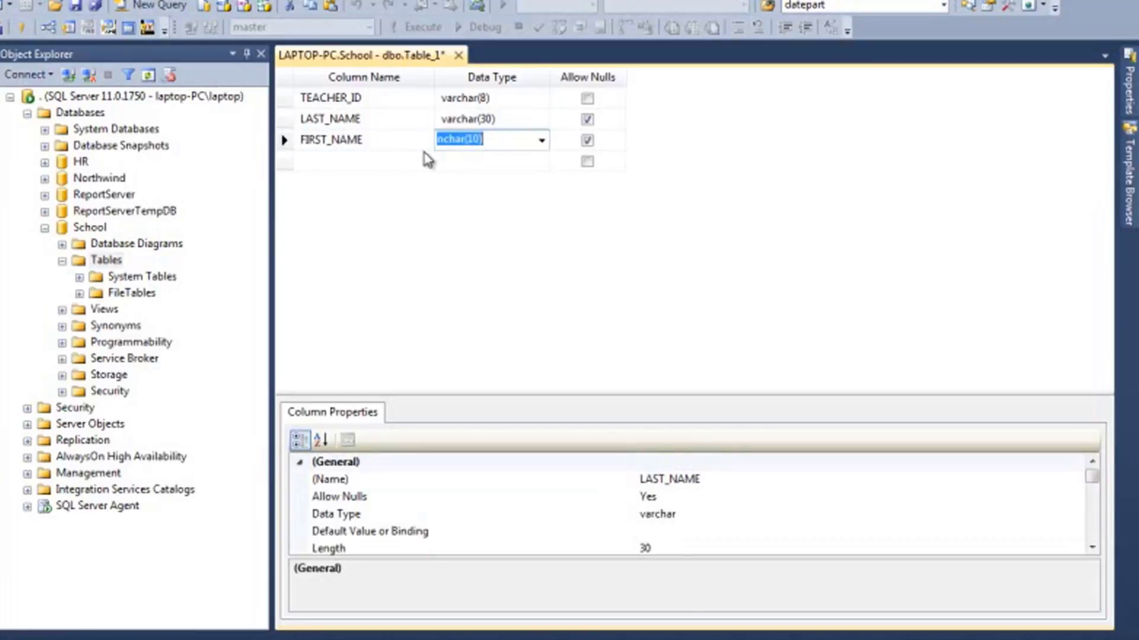
pyautogui.hotkey('ctrl', 'v')
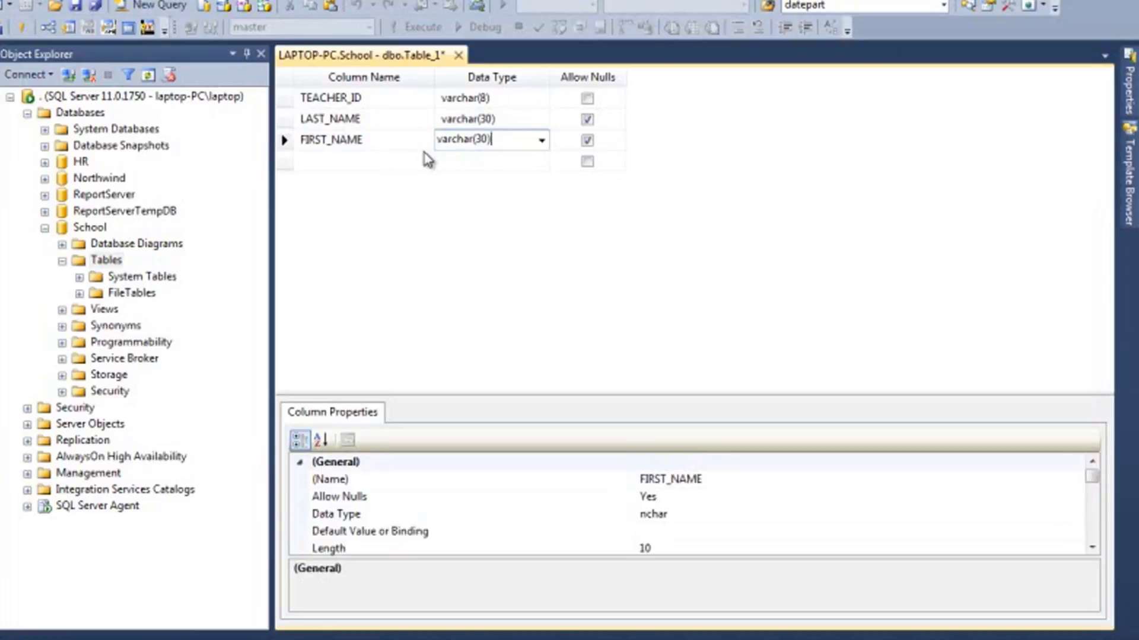
pyautogui.click(354, 160)
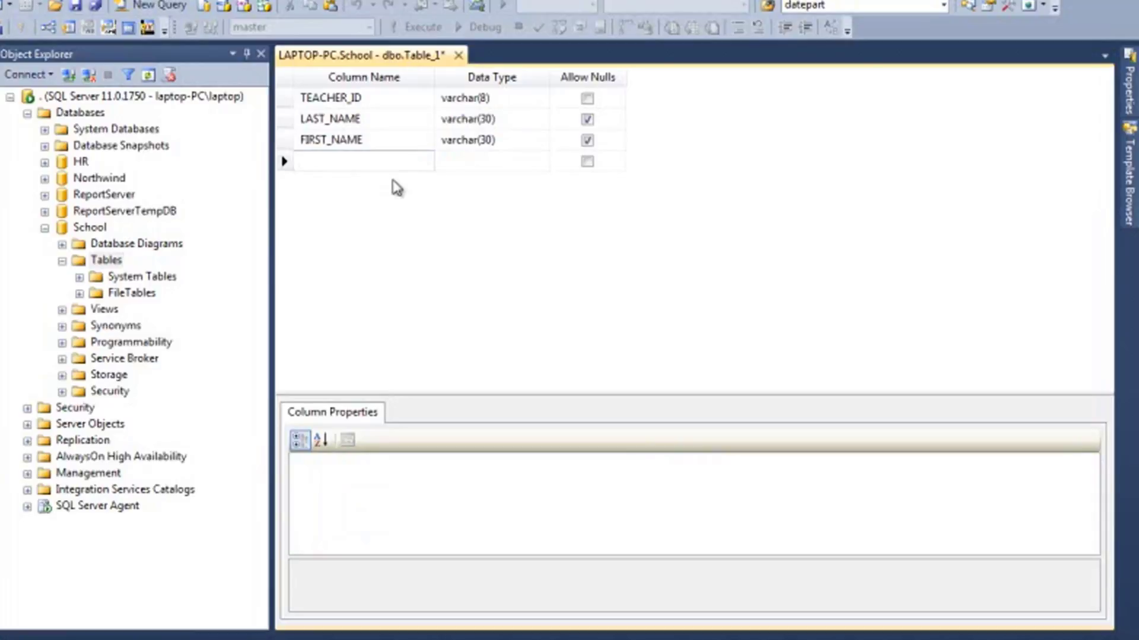
# Add a GENDER_CODE column of type VARCHAR(1)
pyautogui.write('GENDER_CODE')
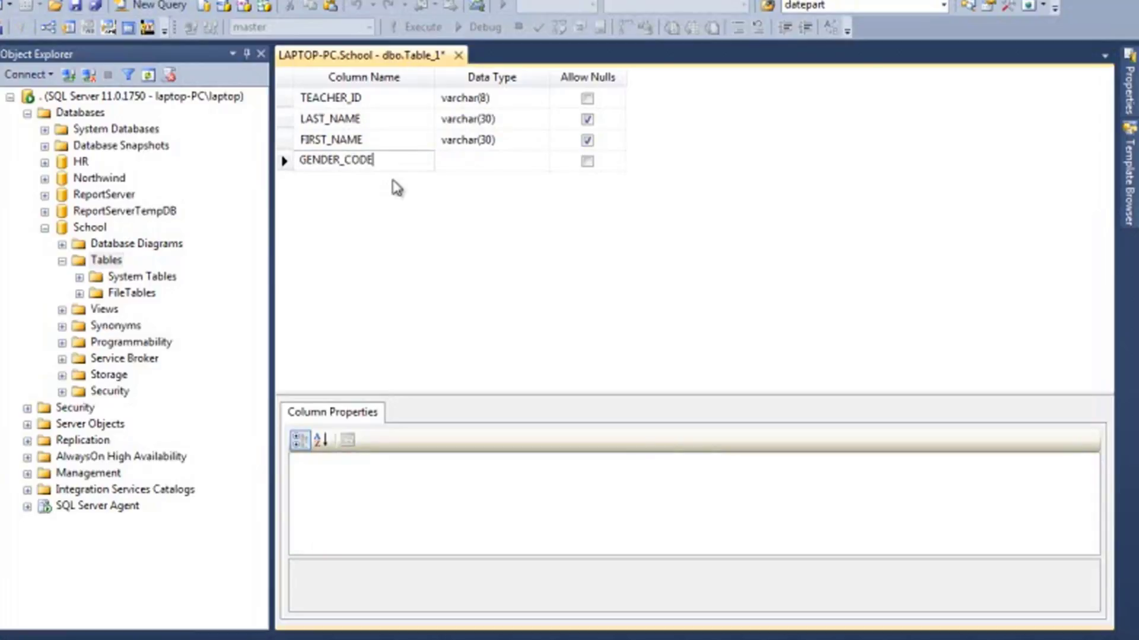
pyautogui.press('Tab')
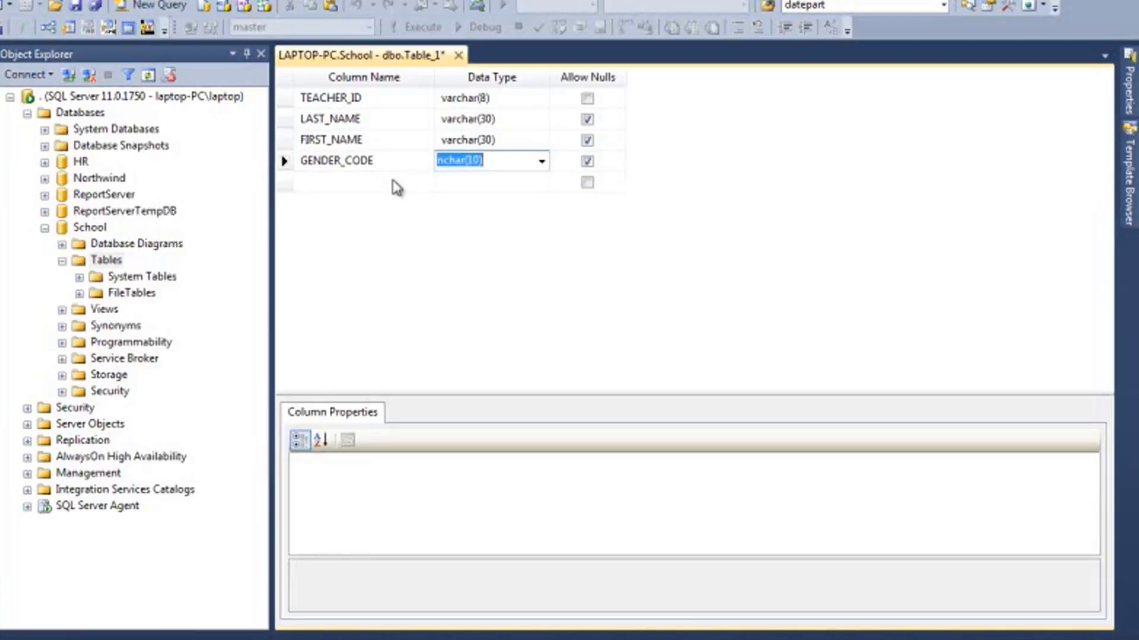
pyautogui.write('VAR')
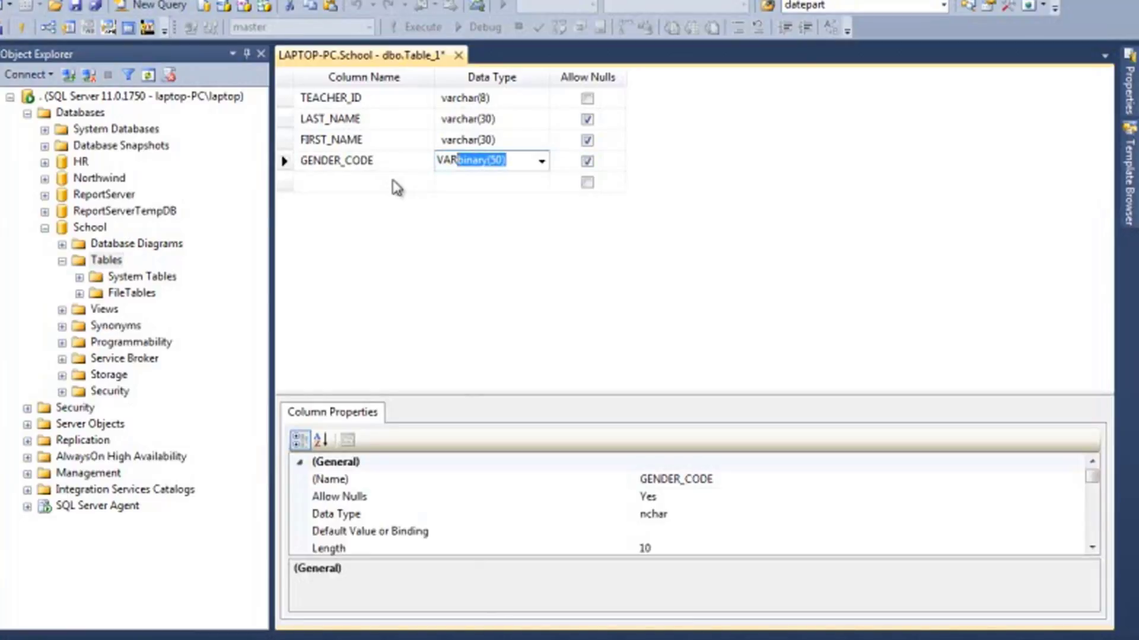
pyautogui.write('CHAR(1)')
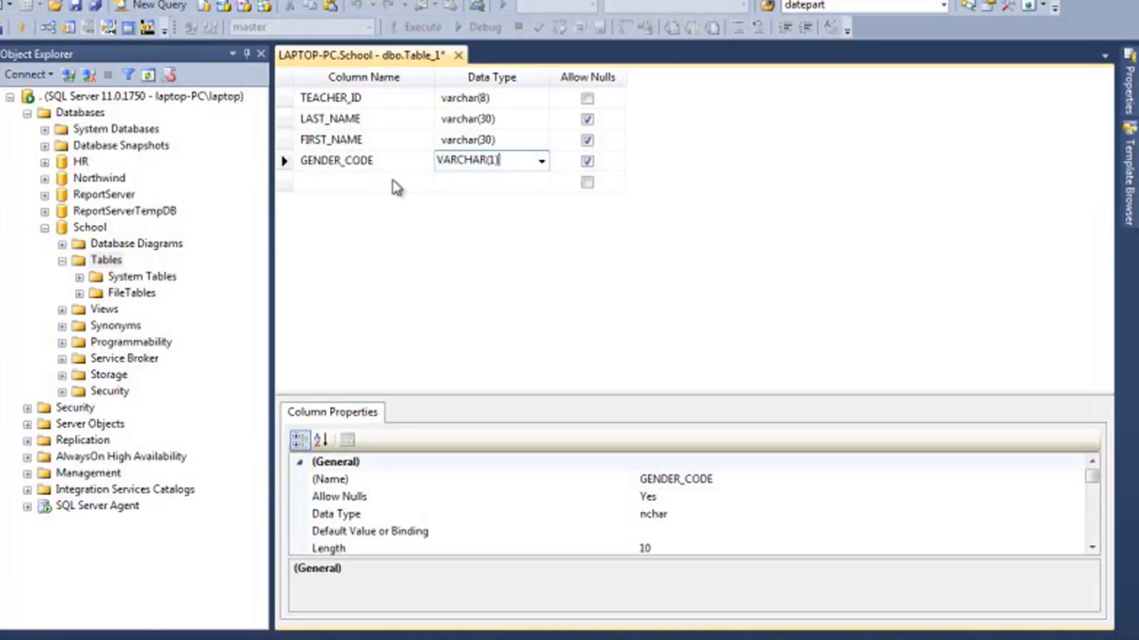
pyautogui.click(350, 182)
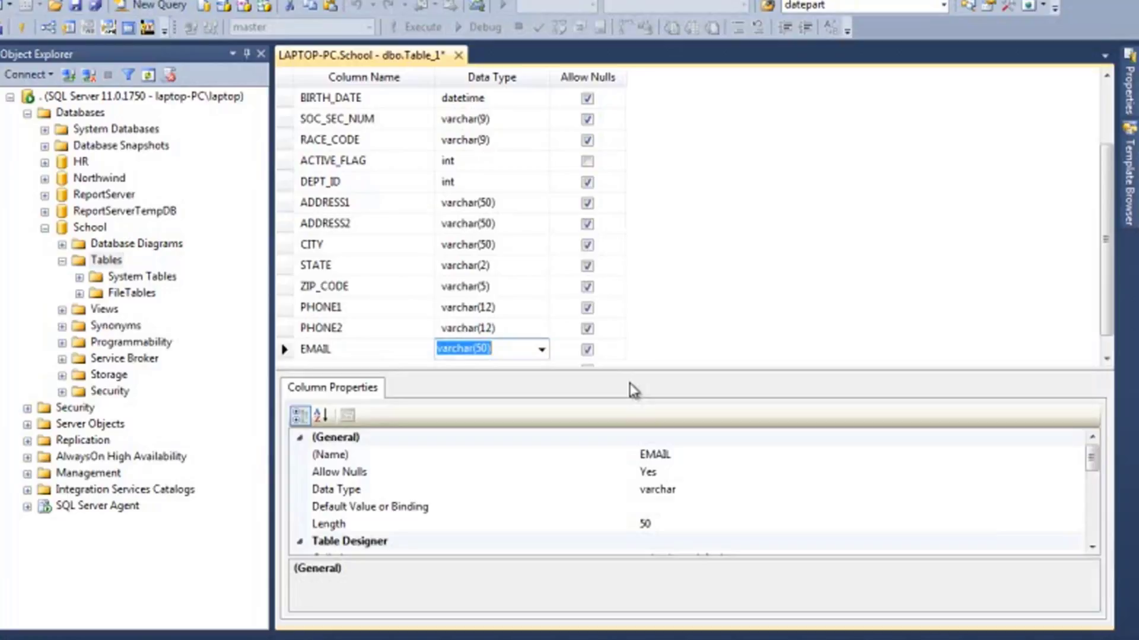
pyautogui.write('VARC')
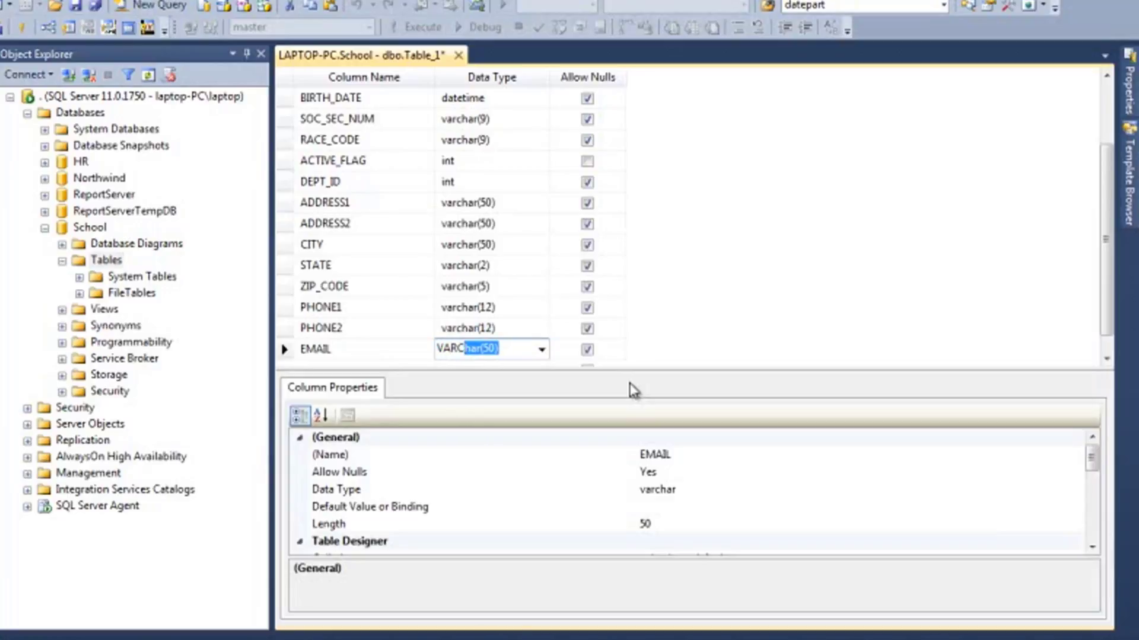
pyautogui.press('Up')
pyautogui.press('Up')
pyautogui.press('Up')
pyautogui.press('Up')
pyautogui.press('Up')
pyautogui.press('Up')
pyautogui.press('Up')
pyautogui.press('Up')
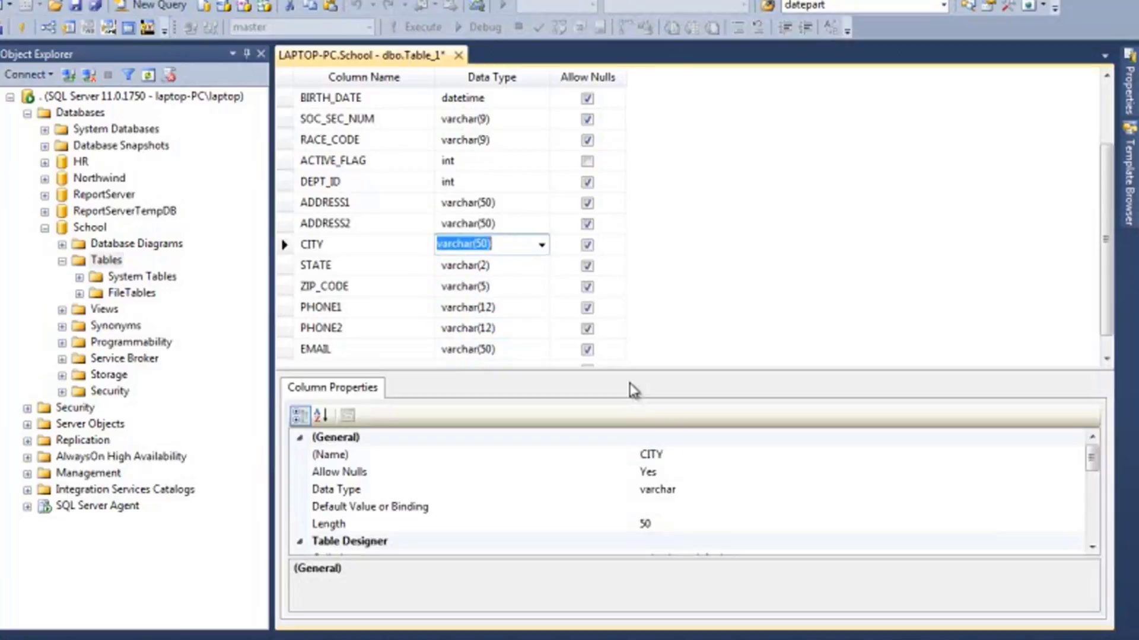
pyautogui.press('Up')
pyautogui.press('Up')
pyautogui.press('Up')
pyautogui.press('Up')
pyautogui.press('Up')
pyautogui.press('Up')
pyautogui.press('Up')
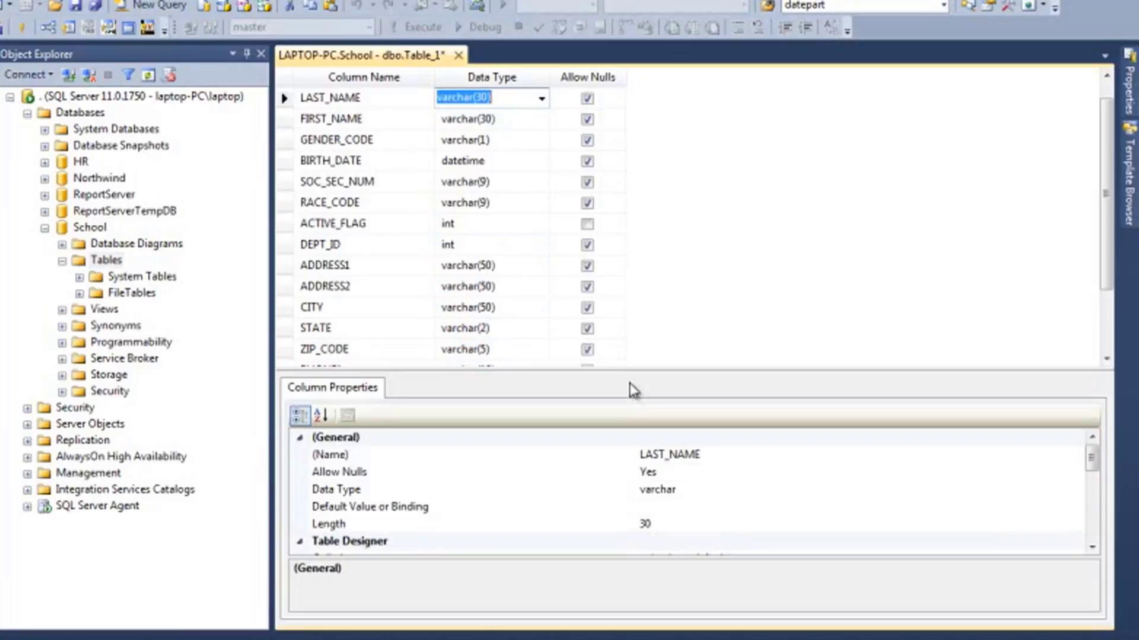
pyautogui.press('Up')
pyautogui.hotkey('shift', 'Tab')
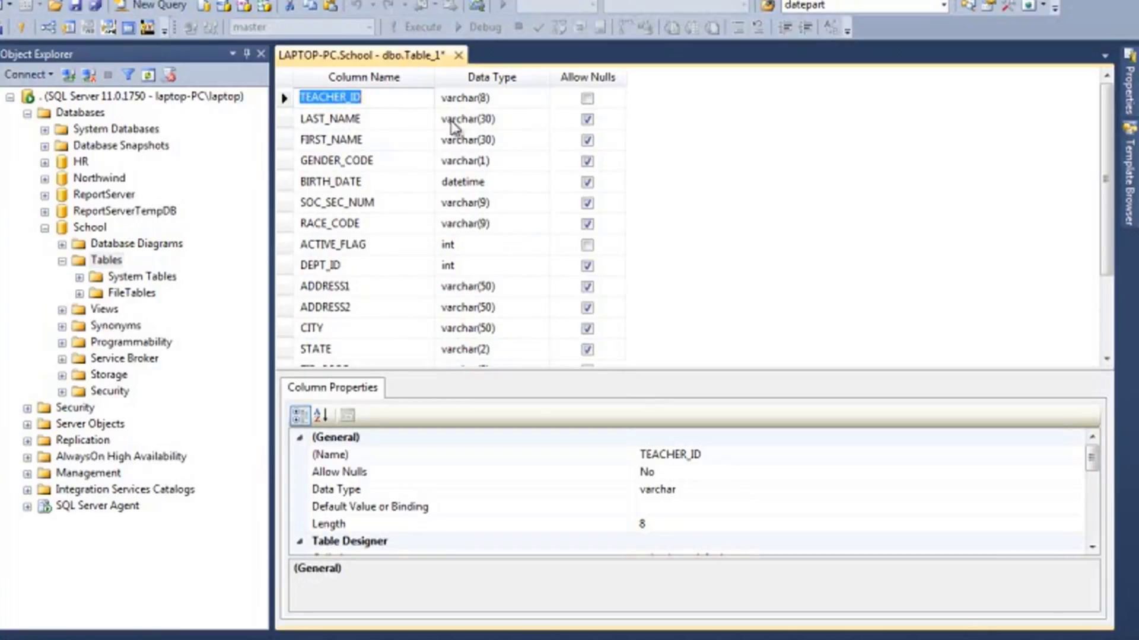
pyautogui.click(405, 125)
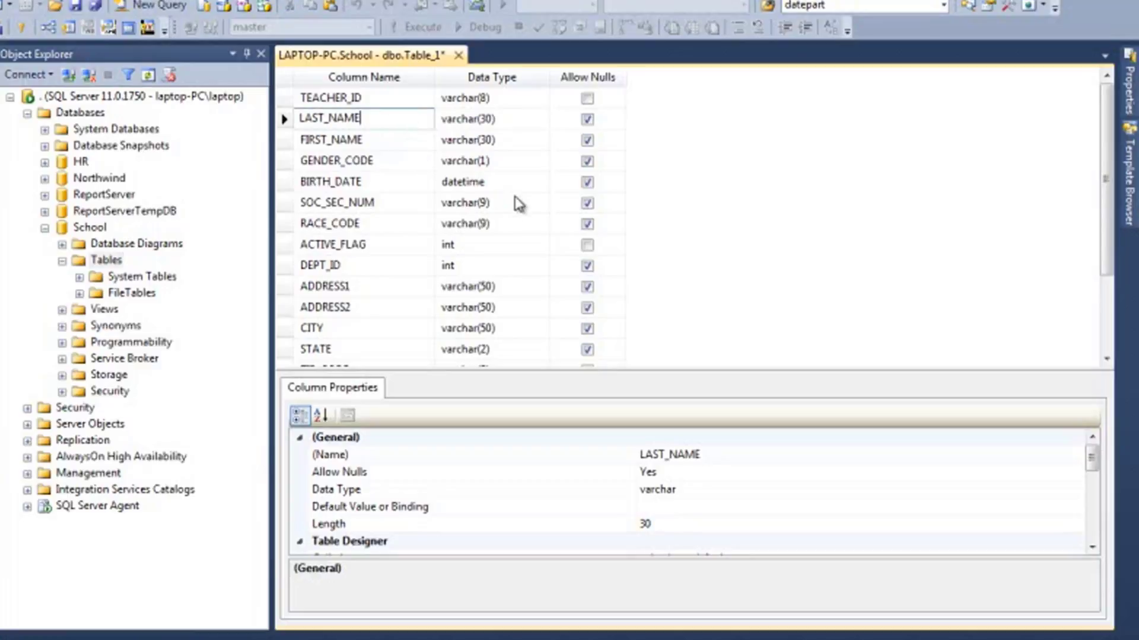
pyautogui.click(356, 249)
pyautogui.click(285, 249)
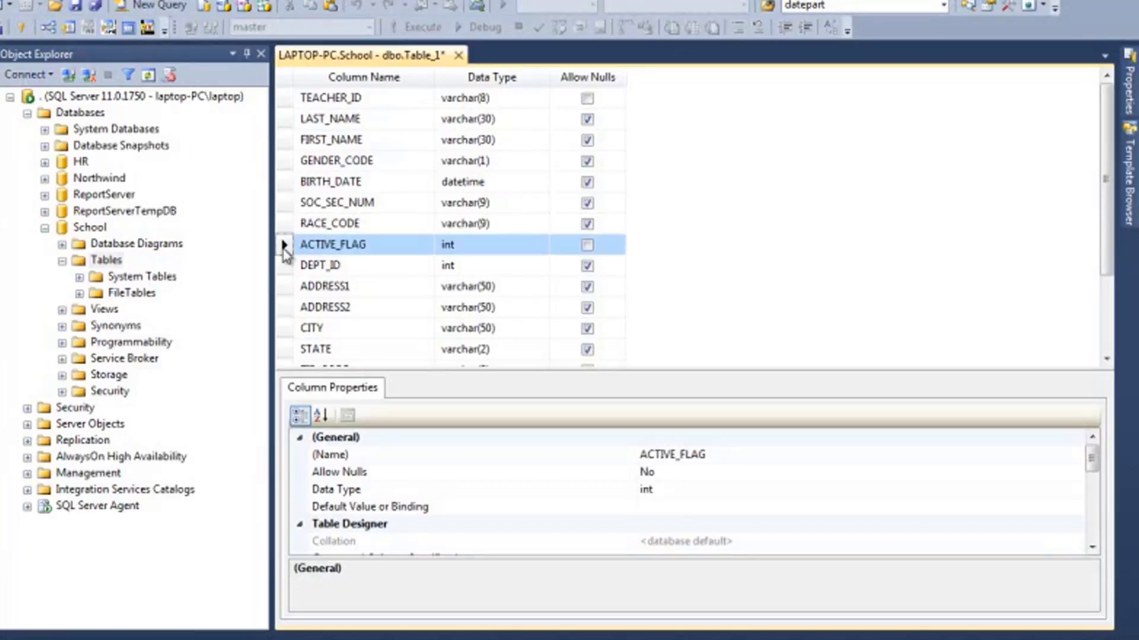
pyautogui.click(379, 120)
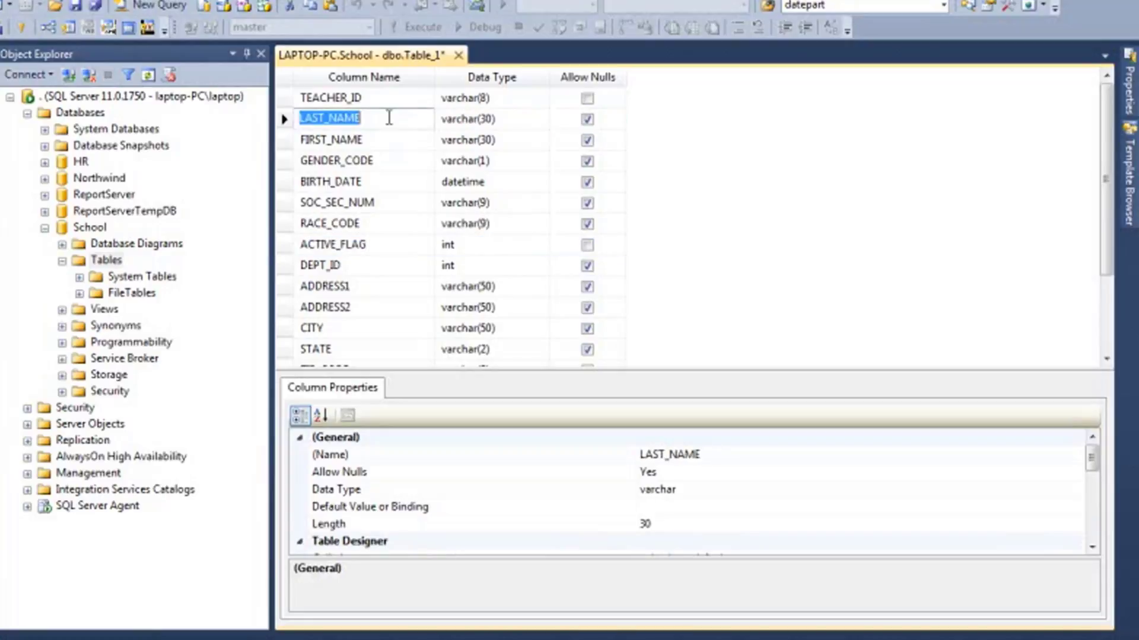
pyautogui.click(415, 140)
pyautogui.press('Down')
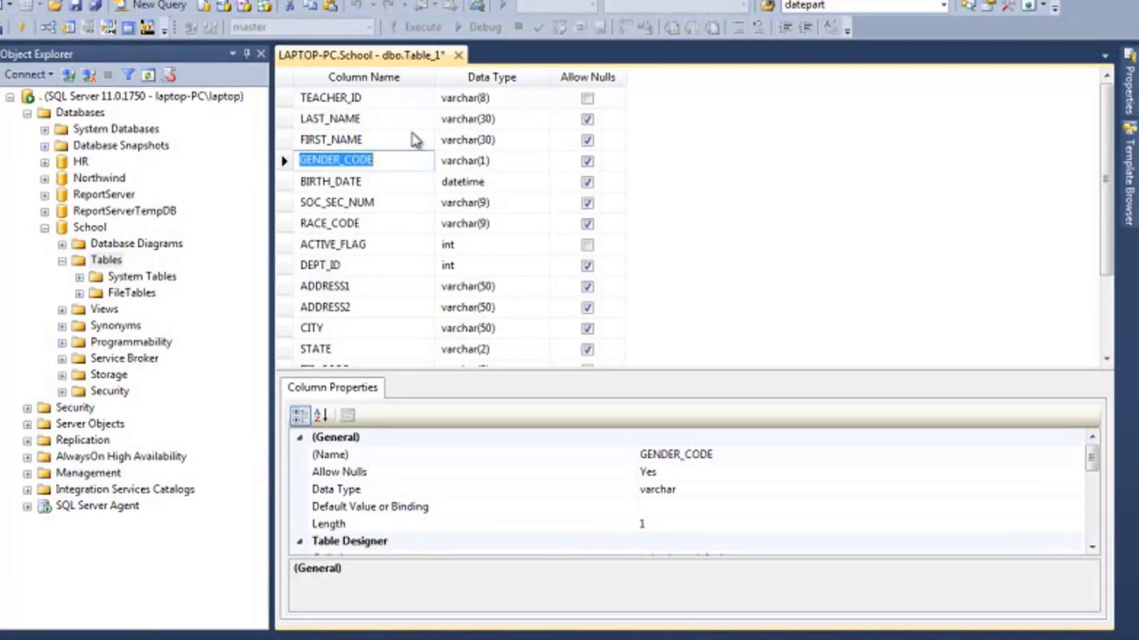
pyautogui.press('Down')
pyautogui.press('Tab')
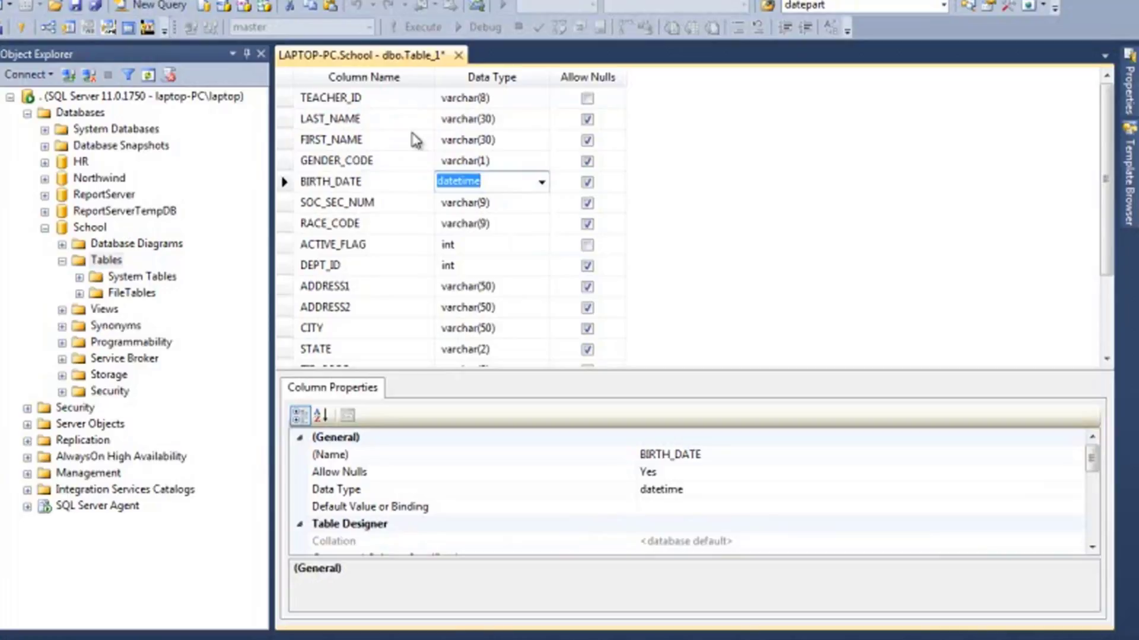
pyautogui.hotkey('shift', 'Tab')
pyautogui.press('Down')
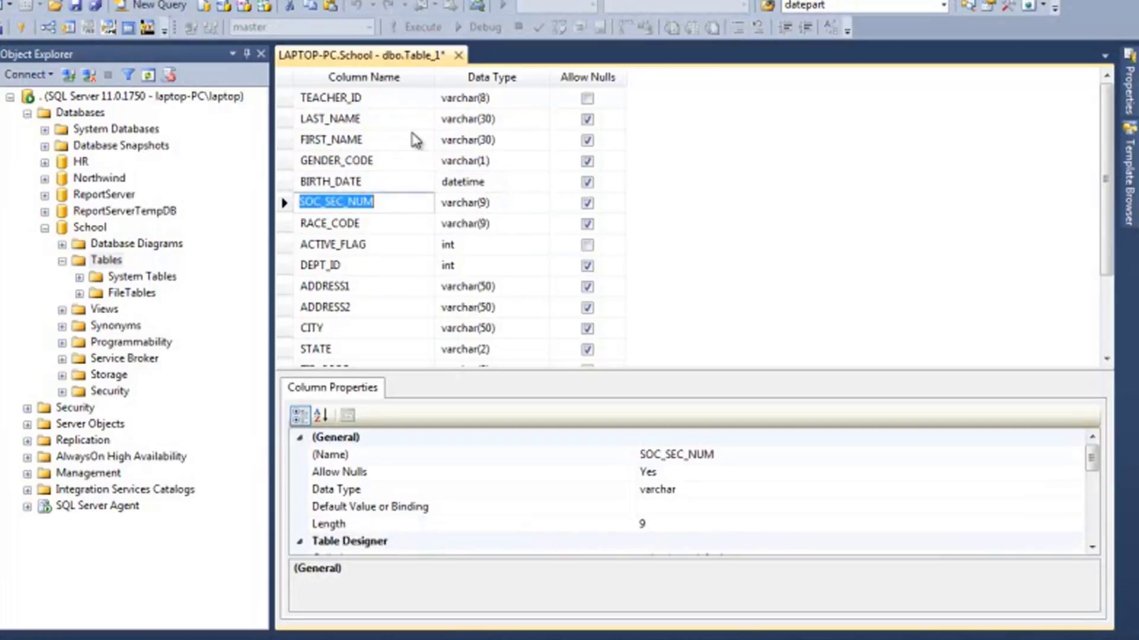
pyautogui.press('Tab')
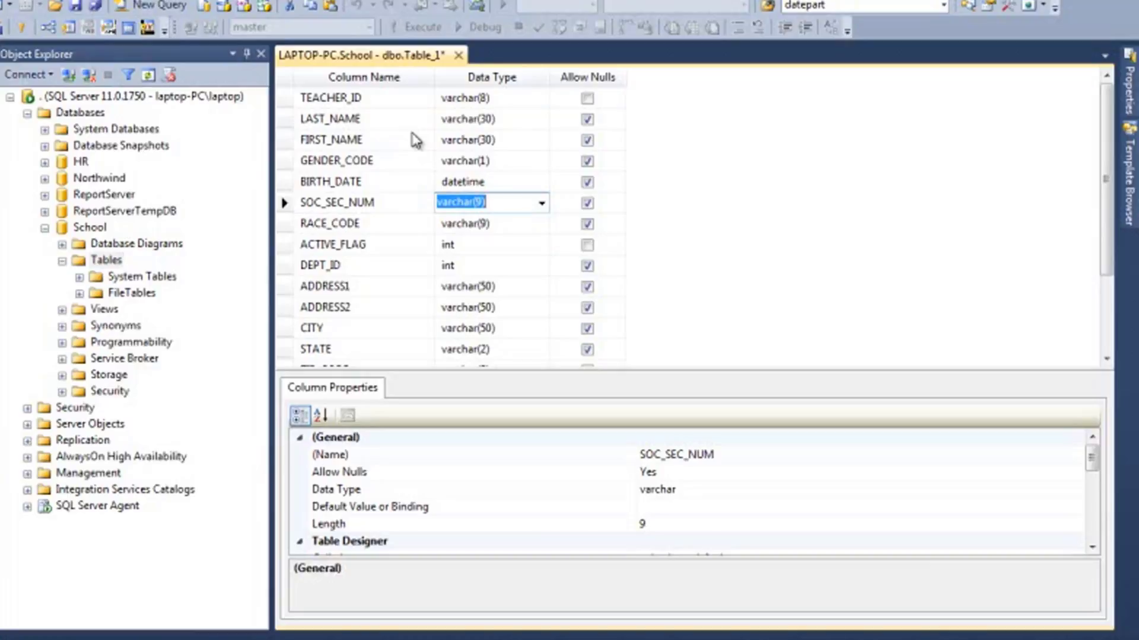
pyautogui.hotkey('shift', 'Tab')
pyautogui.press('Down')
pyautogui.press('Down')
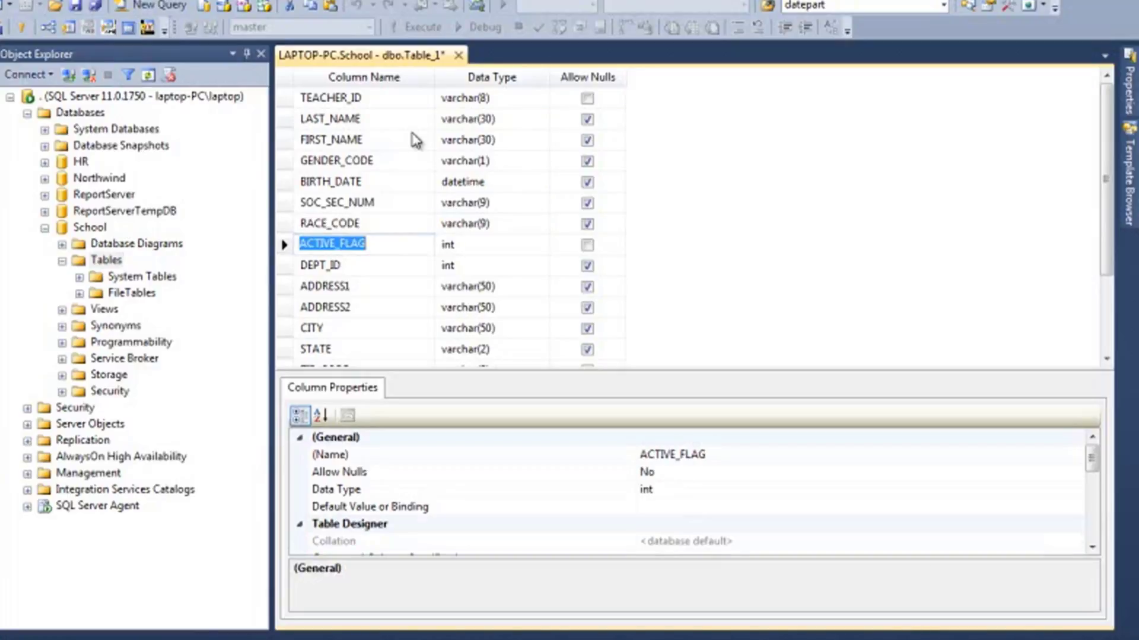
pyautogui.press('Tab')
pyautogui.press('Tab')
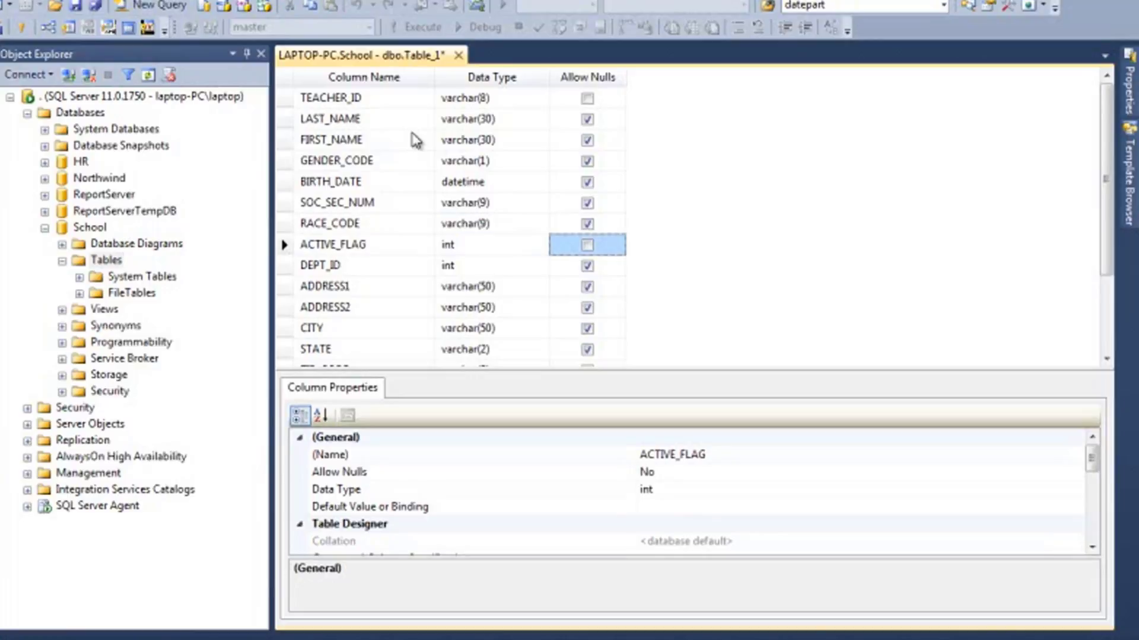
pyautogui.hotkey('shift', 'Tab')
pyautogui.hotkey('shift', 'Tab')
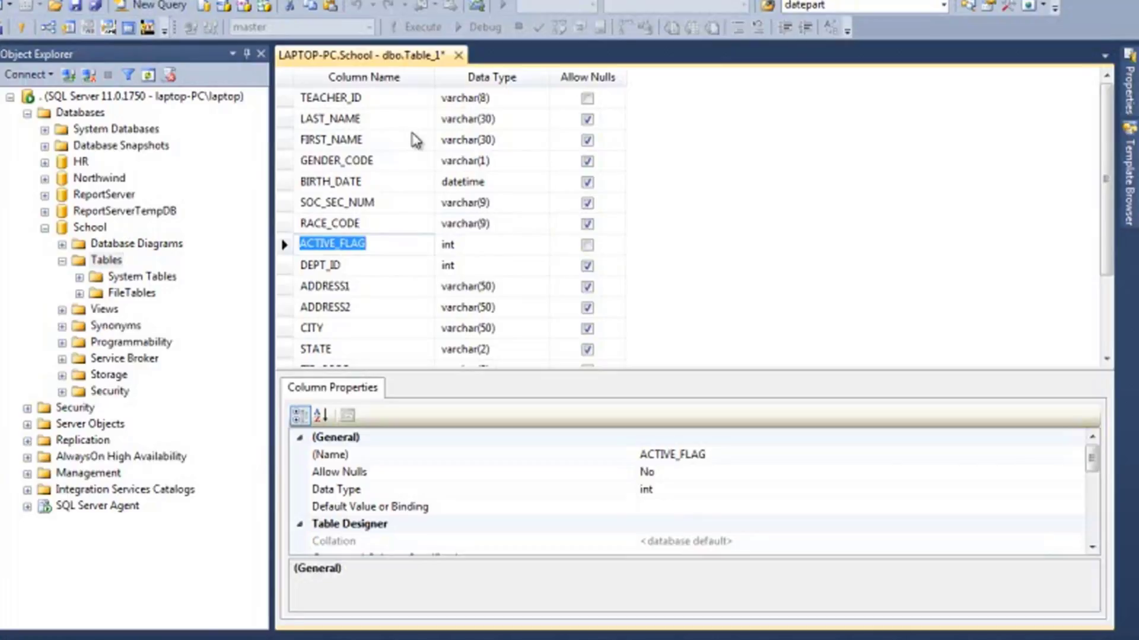
pyautogui.press('Tab')
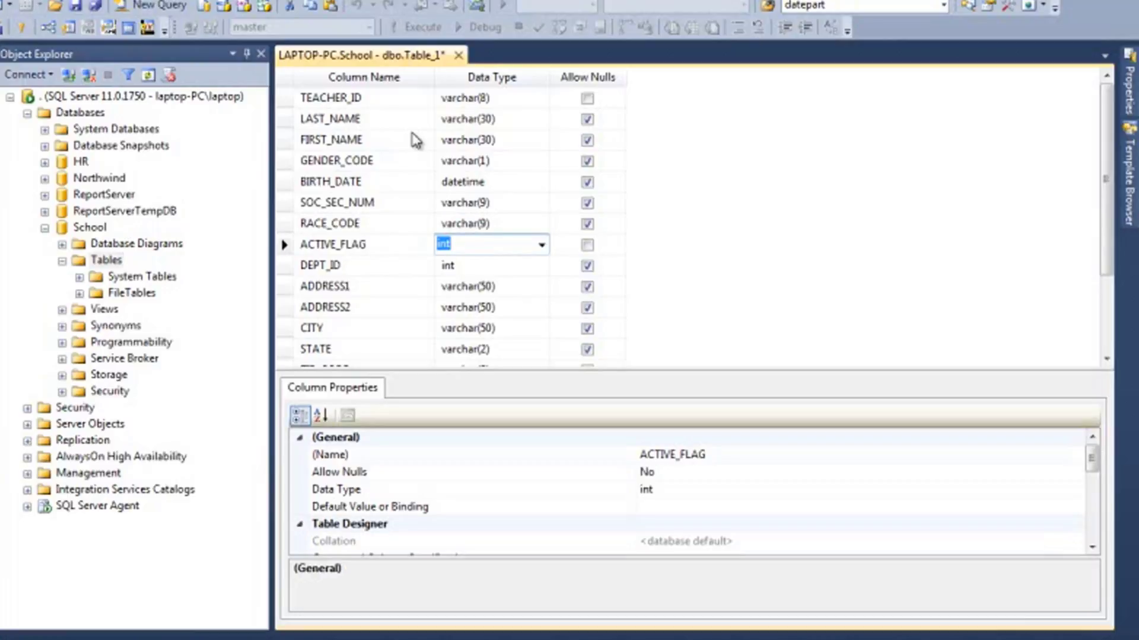
pyautogui.press('Tab')
pyautogui.press('Tab')
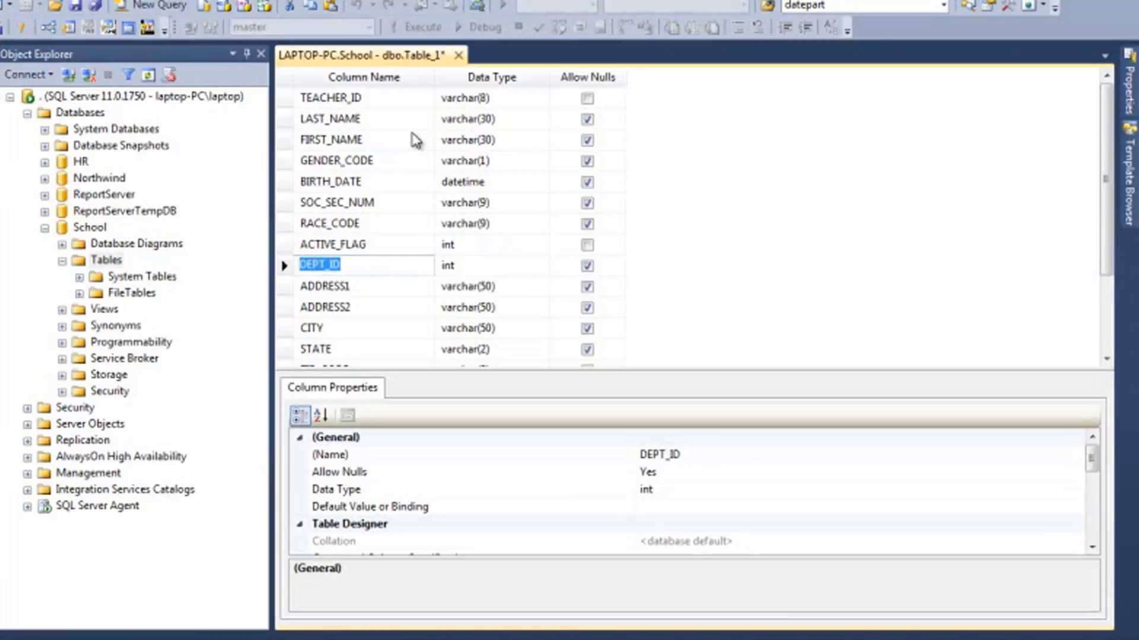
pyautogui.press('Tab')
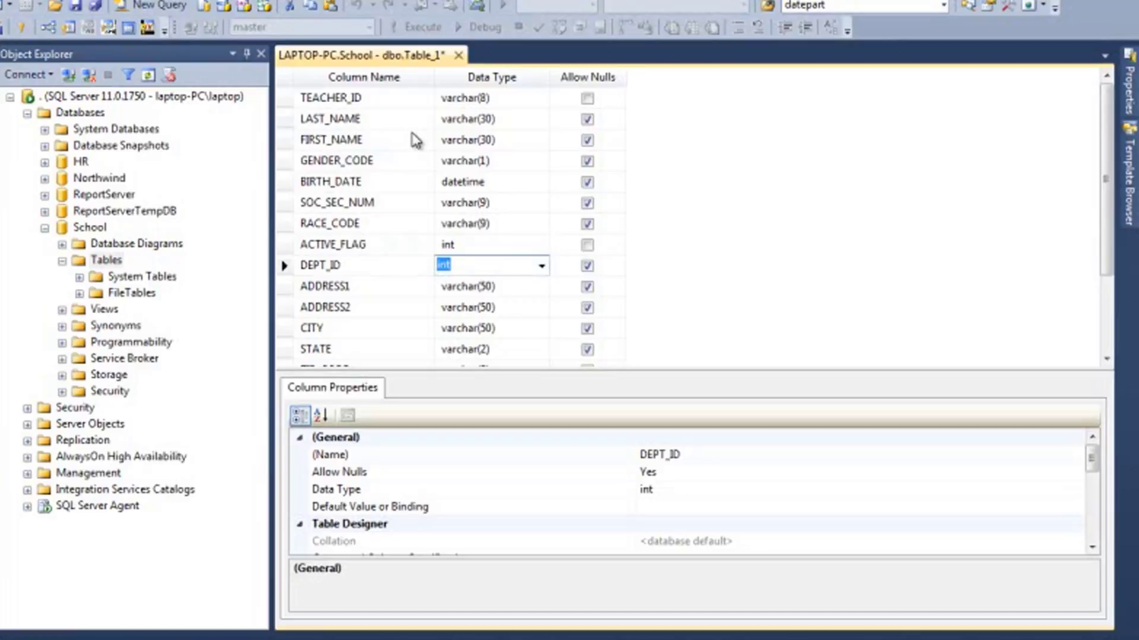
pyautogui.press('Down')
pyautogui.hotkey('shift', 'Tab')
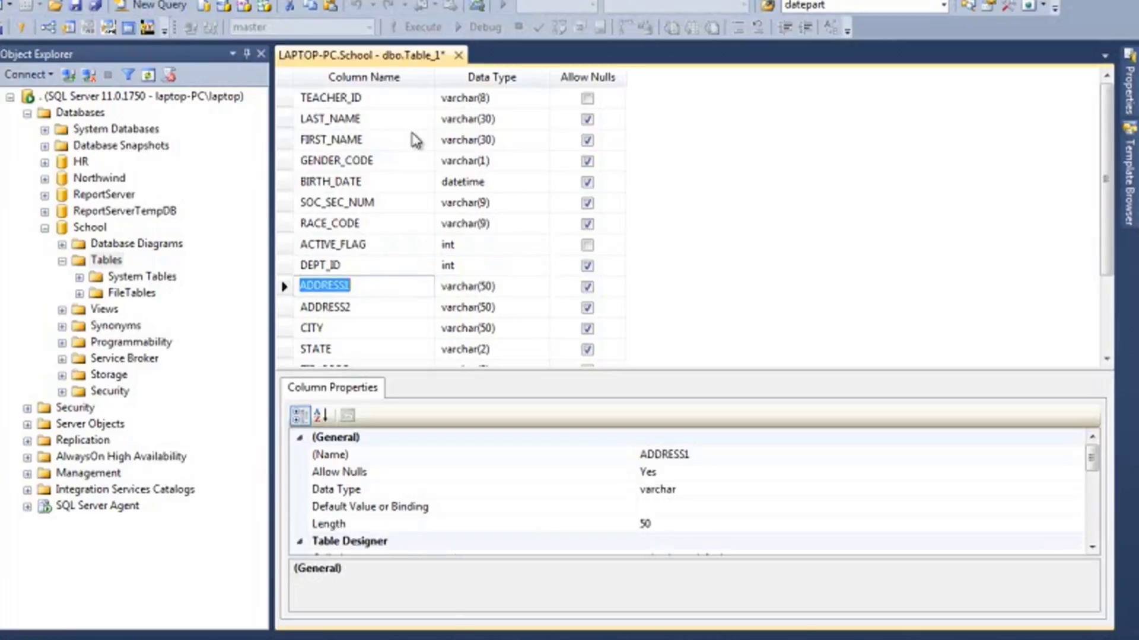
pyautogui.press('Down')
pyautogui.press('Down')
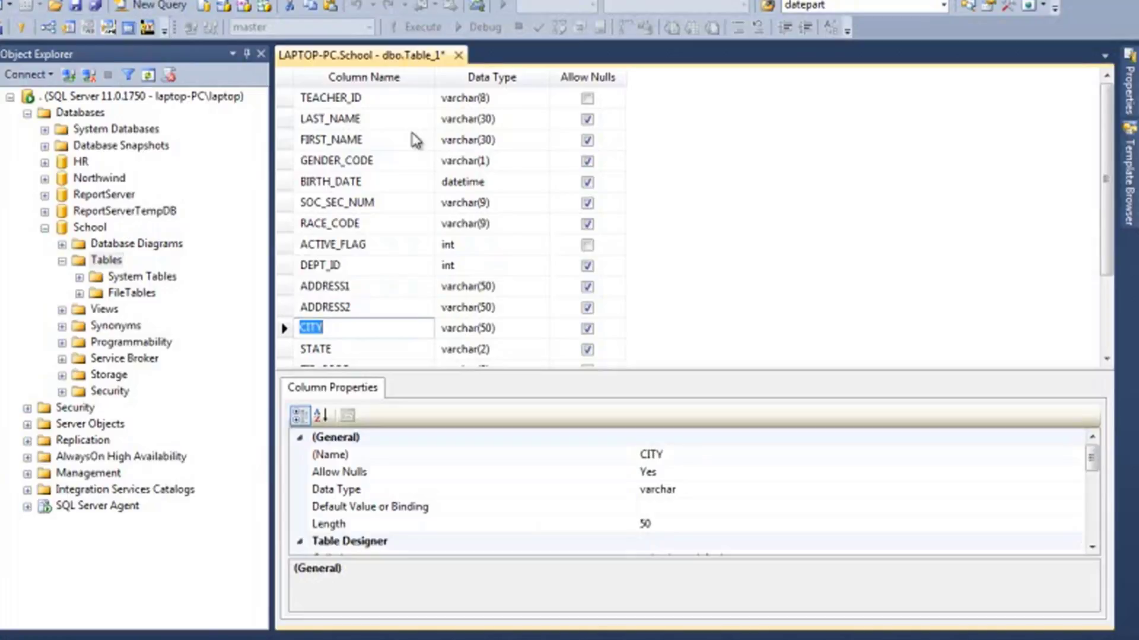
pyautogui.press('Down')
pyautogui.press('Down')
pyautogui.press('Down')
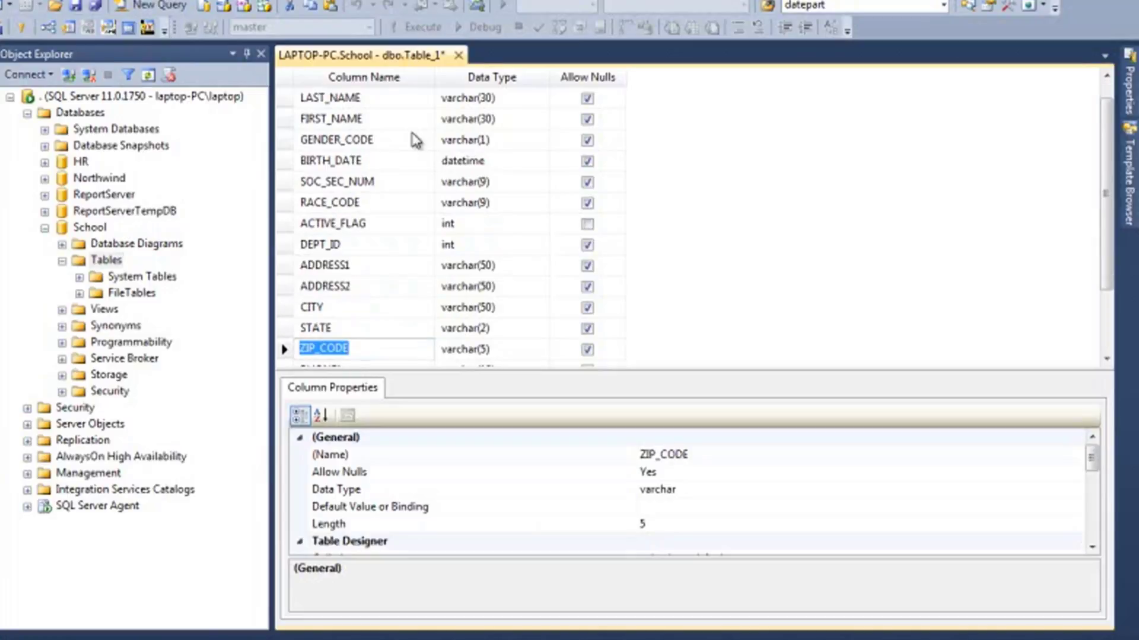
pyautogui.press('Down')
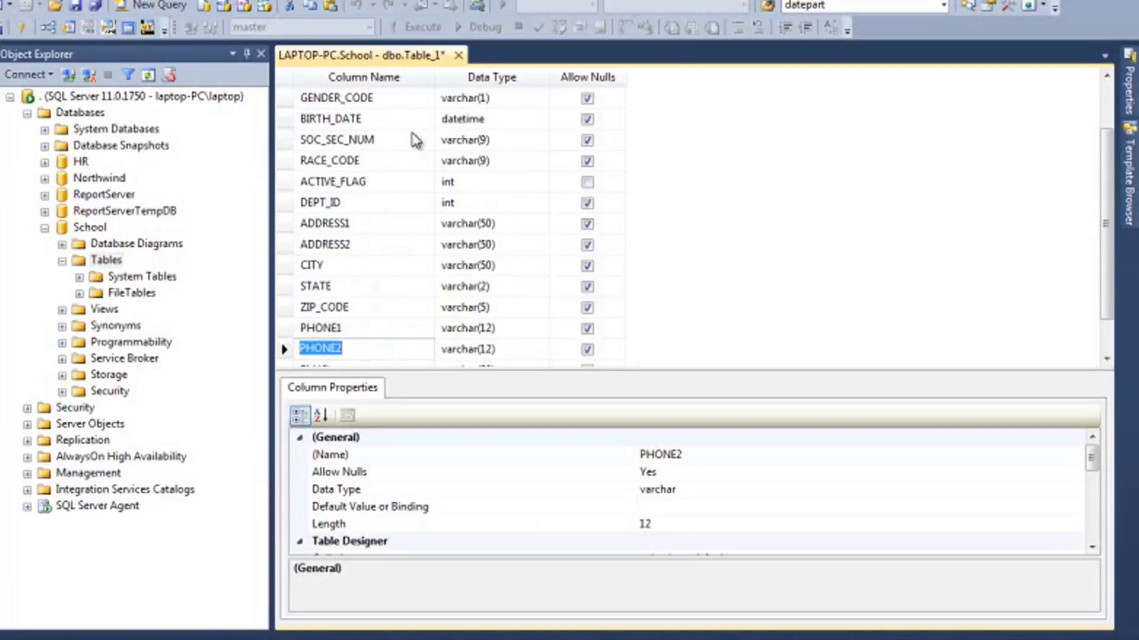
pyautogui.press('Down')
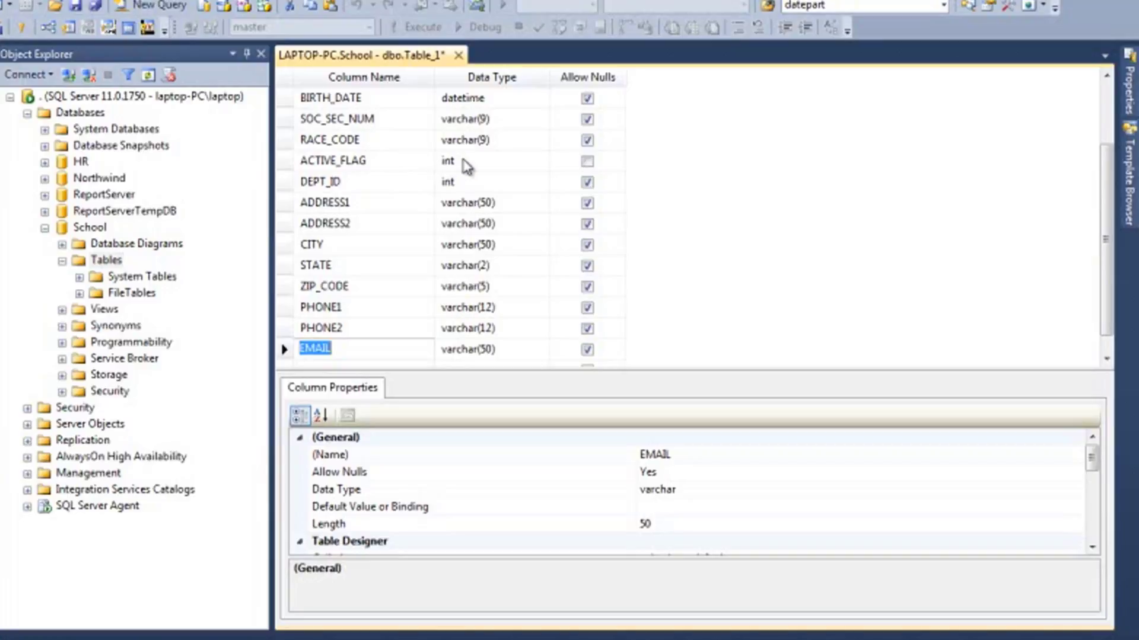
pyautogui.click(288, 162)
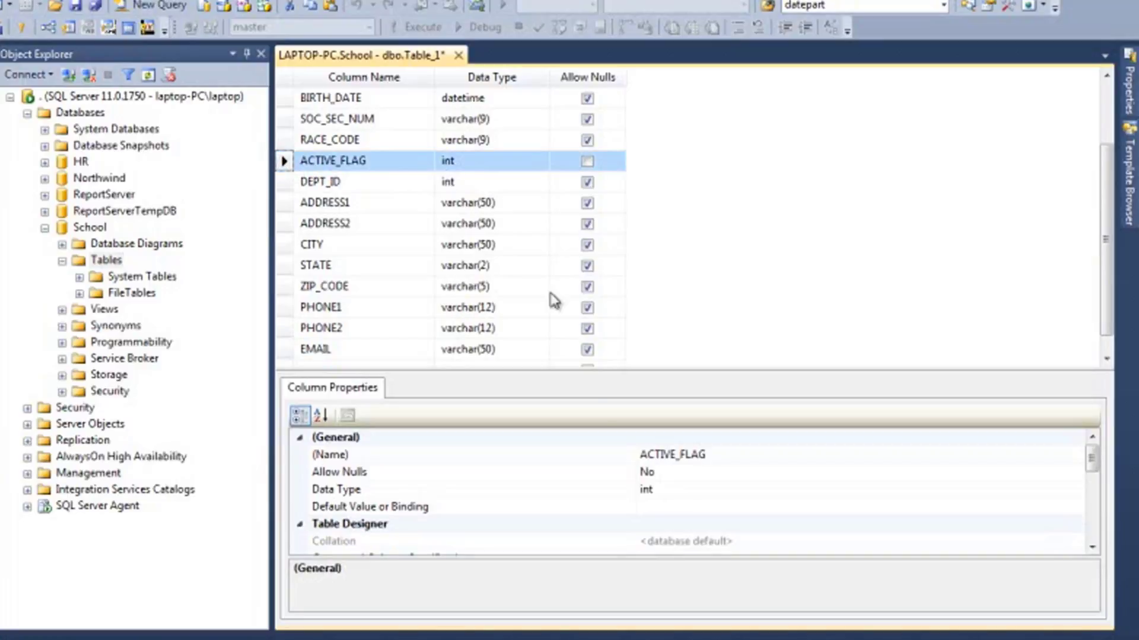
# Enlarge the Column Properties pane and set ACTIVE_FLAG's Default Value or Binding to 1
pyautogui.moveTo(598, 368); pyautogui.dragTo(607, 275)
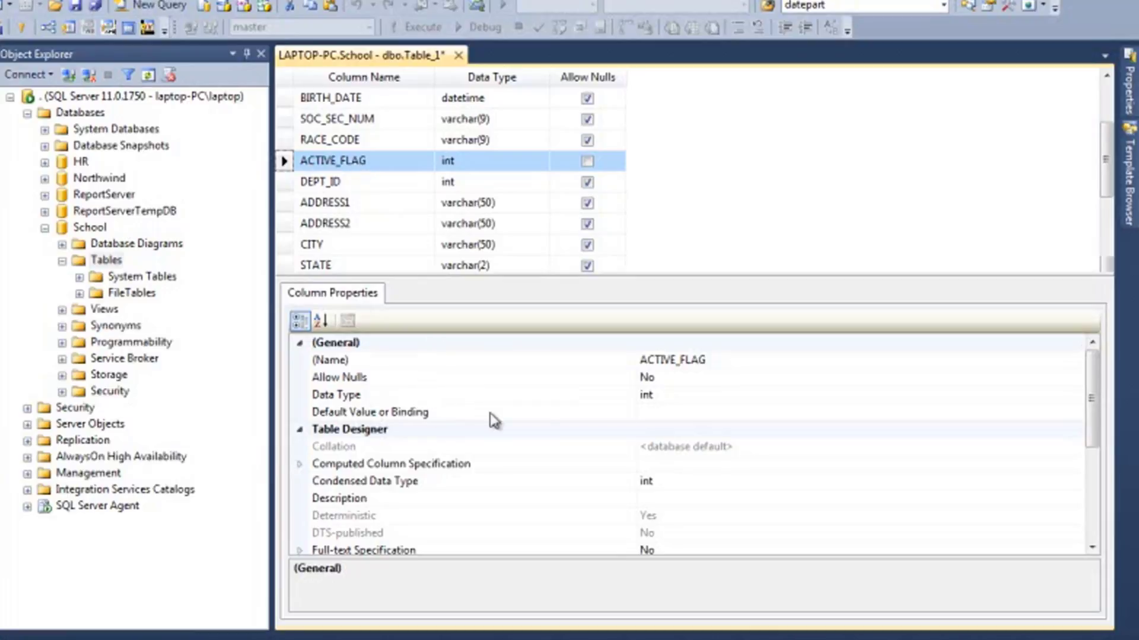
pyautogui.click(666, 410)
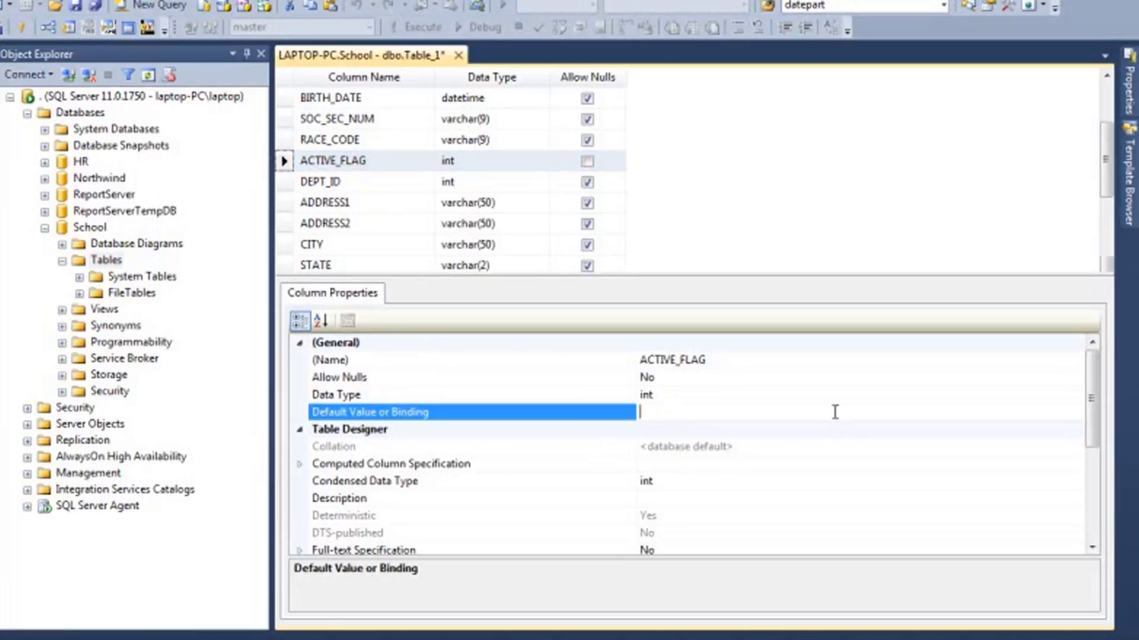
pyautogui.write('1')
pyautogui.click(838, 398)
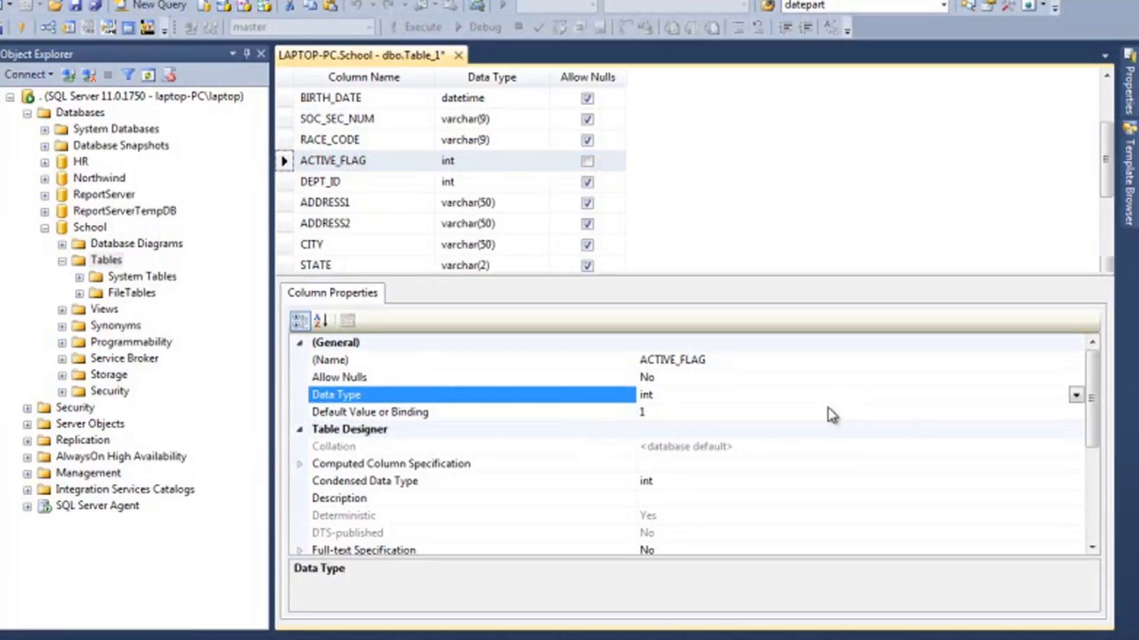
pyautogui.click(827, 410)
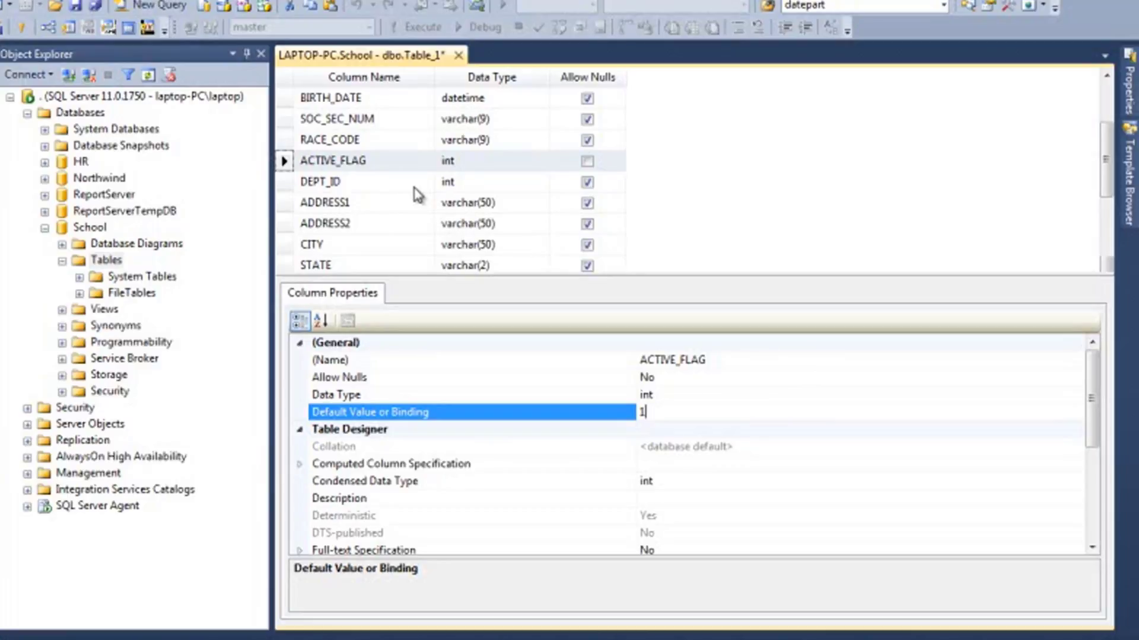
pyautogui.click(399, 180)
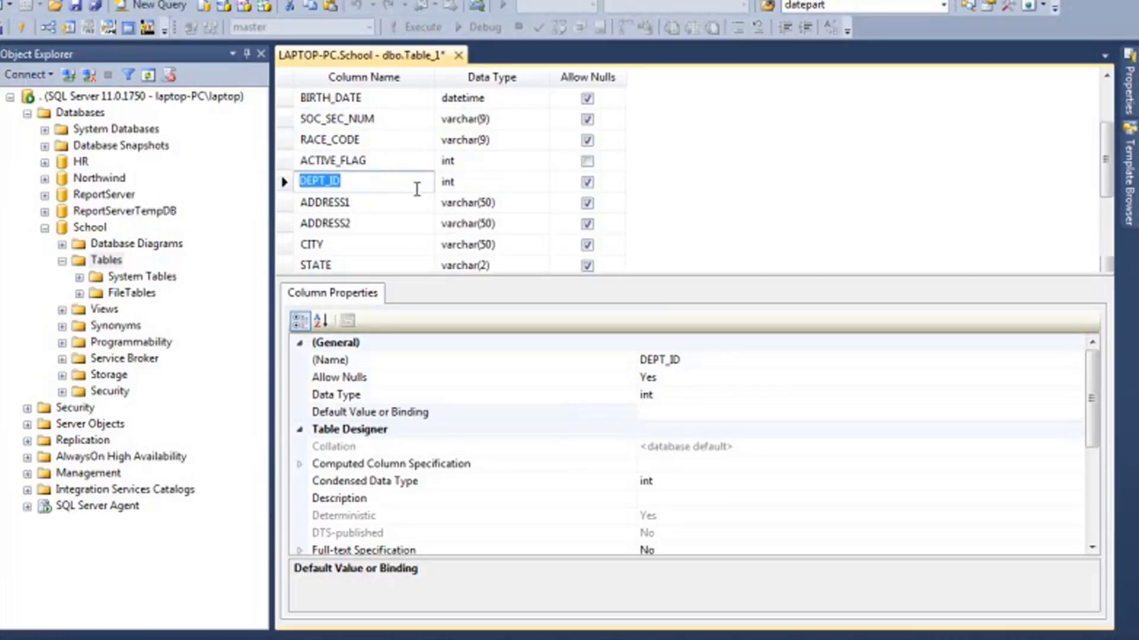
pyautogui.click(475, 180)
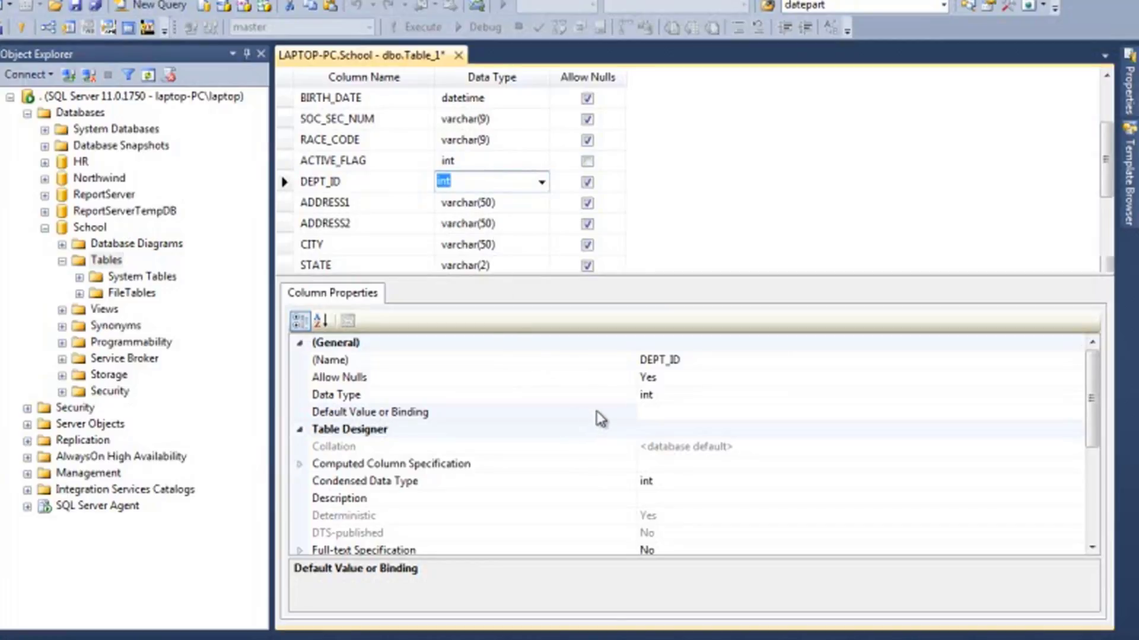
pyautogui.click(774, 425)
pyautogui.scroll(-2, 773, 427)
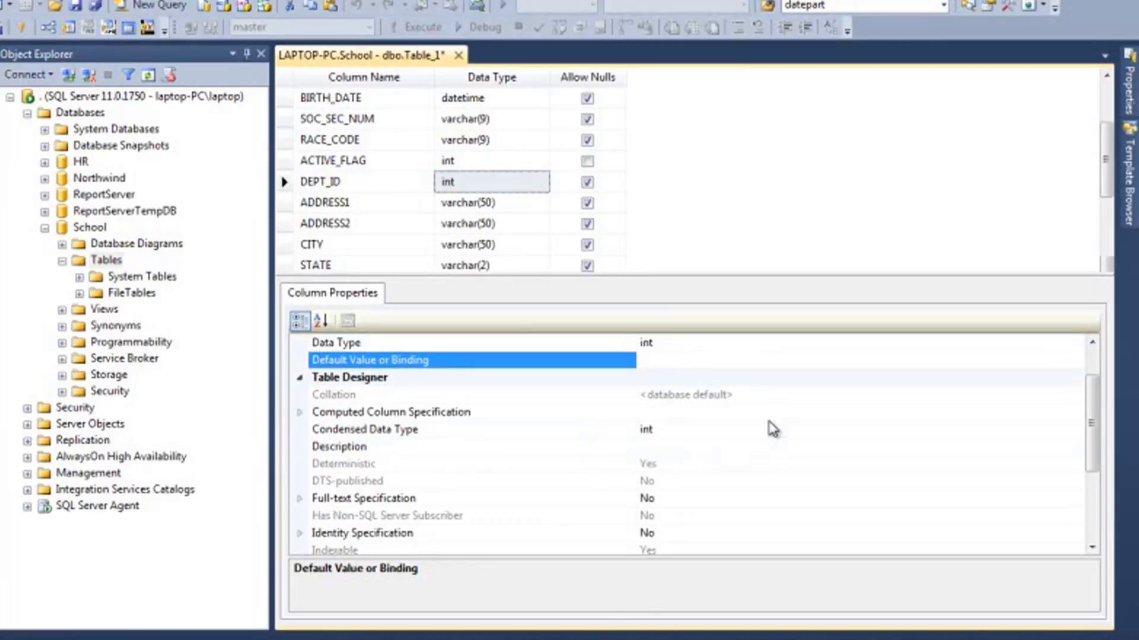
pyautogui.scroll(2, 772, 429)
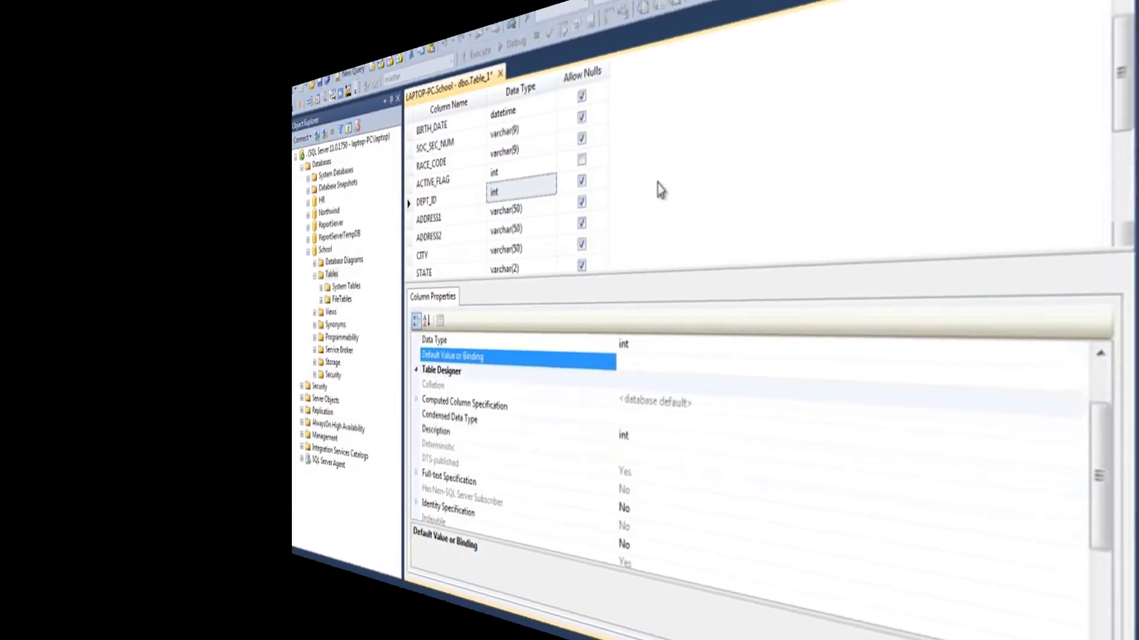